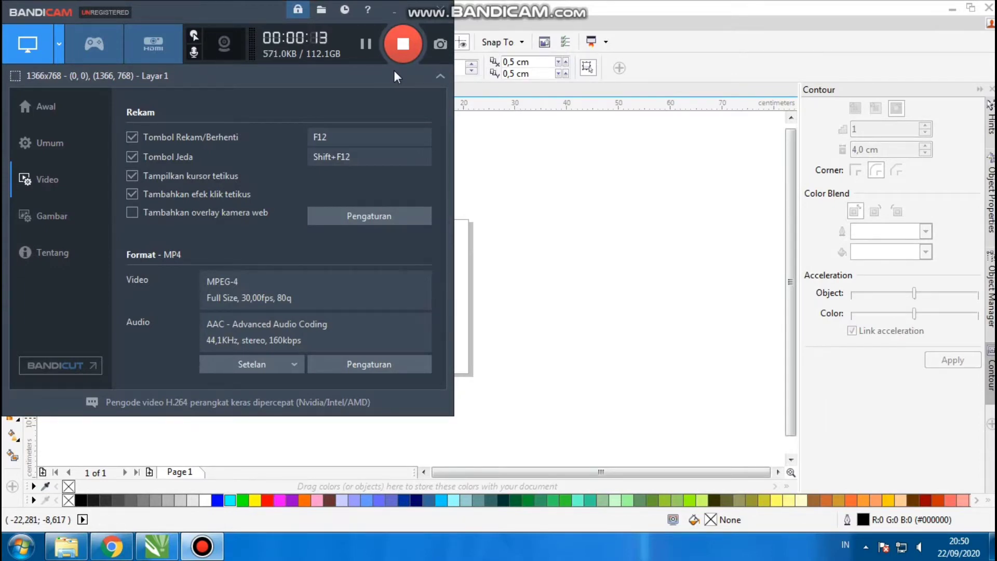
left_click(416, 16)
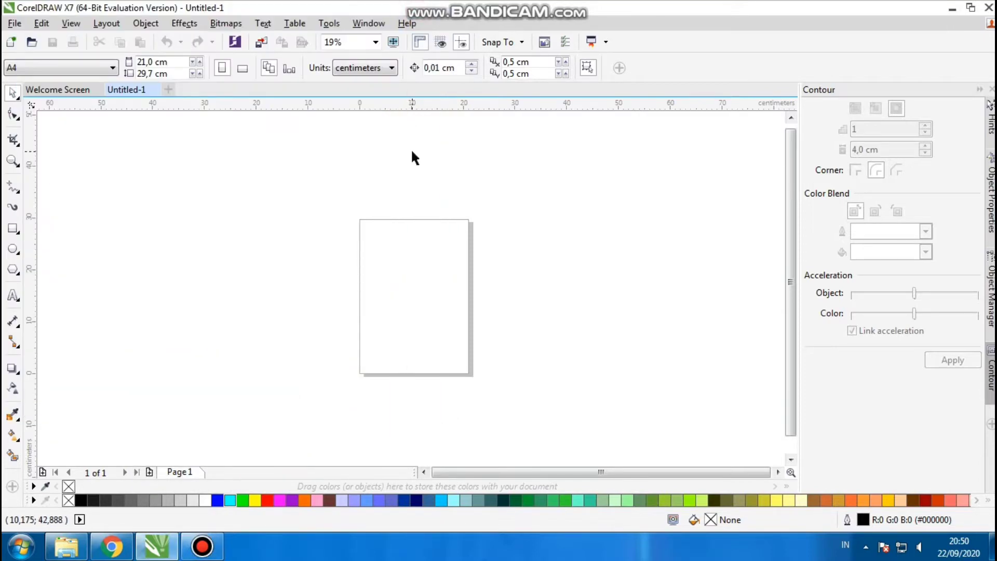
right_click(318, 187)
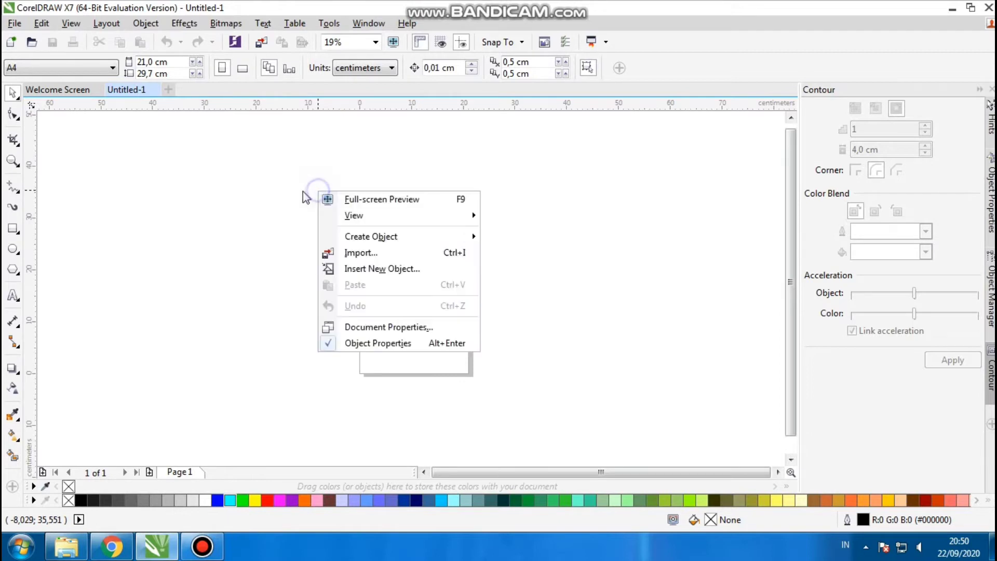
left_click(304, 191)
left_click_drag(276, 241, 238, 246)
scroll(329, 245, "up", 1)
scroll(328, 245, "down", 1)
left_click_drag(338, 248, 323, 240)
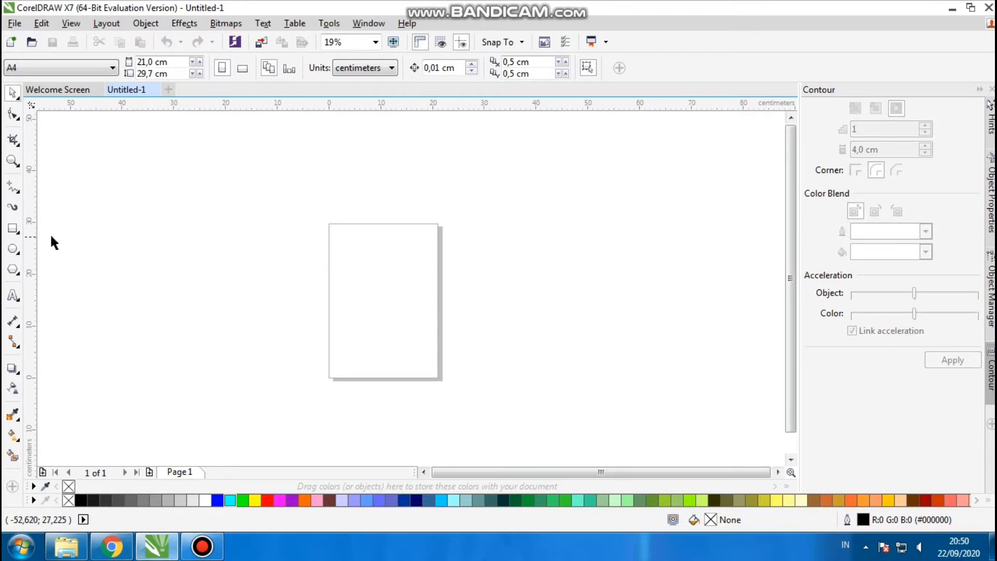
- Draw a rectangle about 35.8 × 22.7 cm and move it onto the empty area just right of the page
left_click(13, 228)
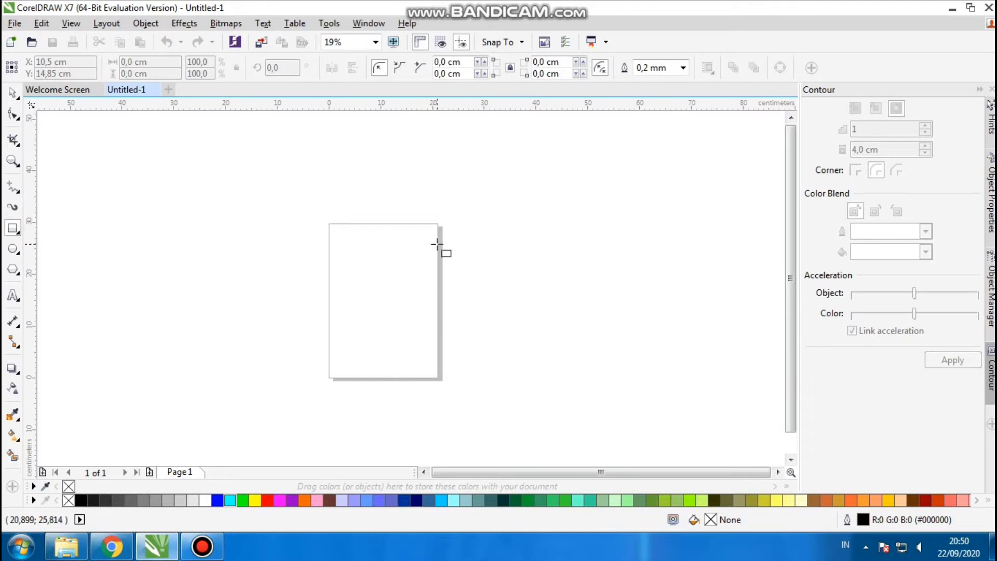
mouse_move(390, 197)
left_mouse_down()
mouse_move(577, 314)
mouse_move(402, 290)
left_mouse_up()
left_click(13, 93)
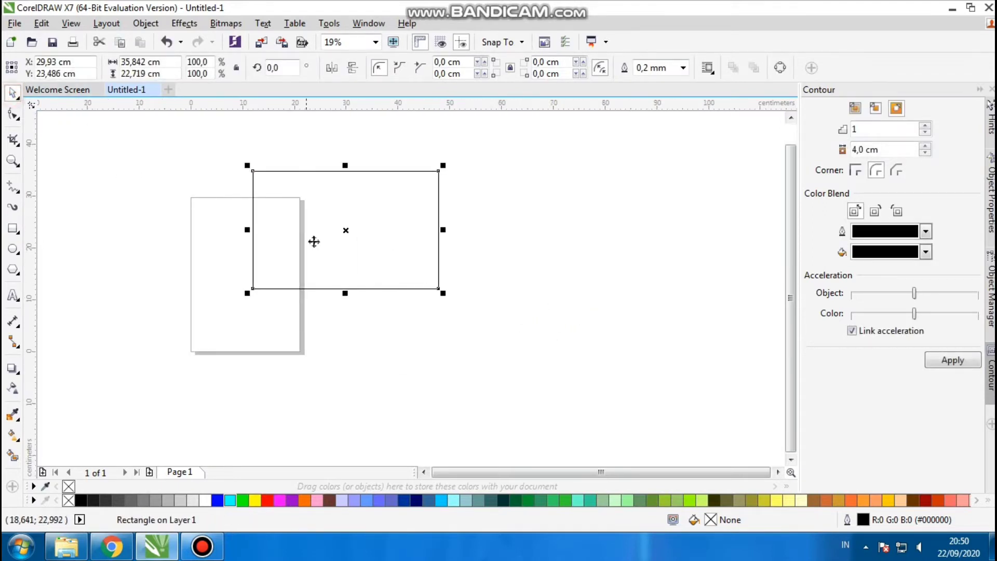
left_click_drag(366, 216, 427, 244)
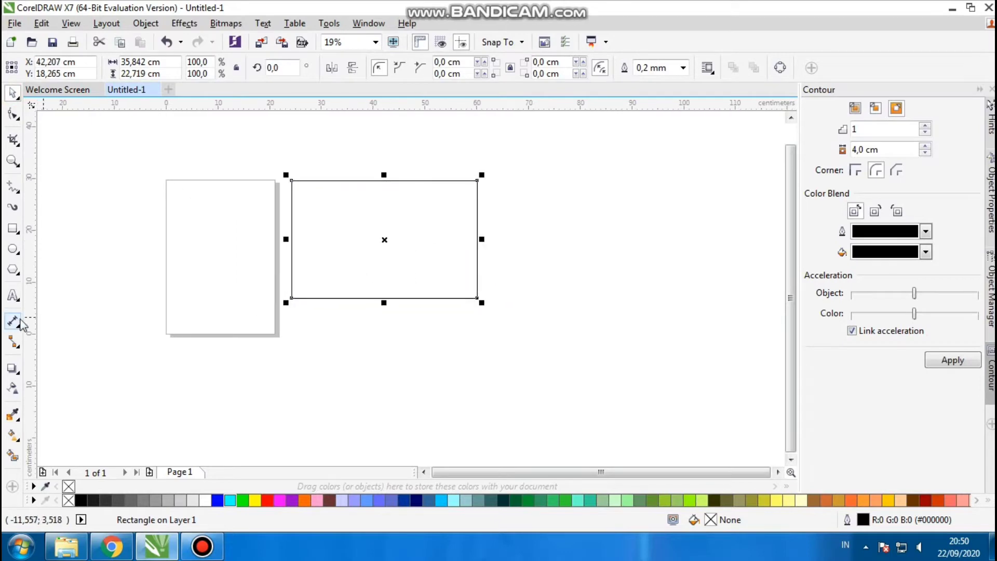
- Fill the rectangle with blue and convert the fill to a linear fountain fill
left_click(217, 501)
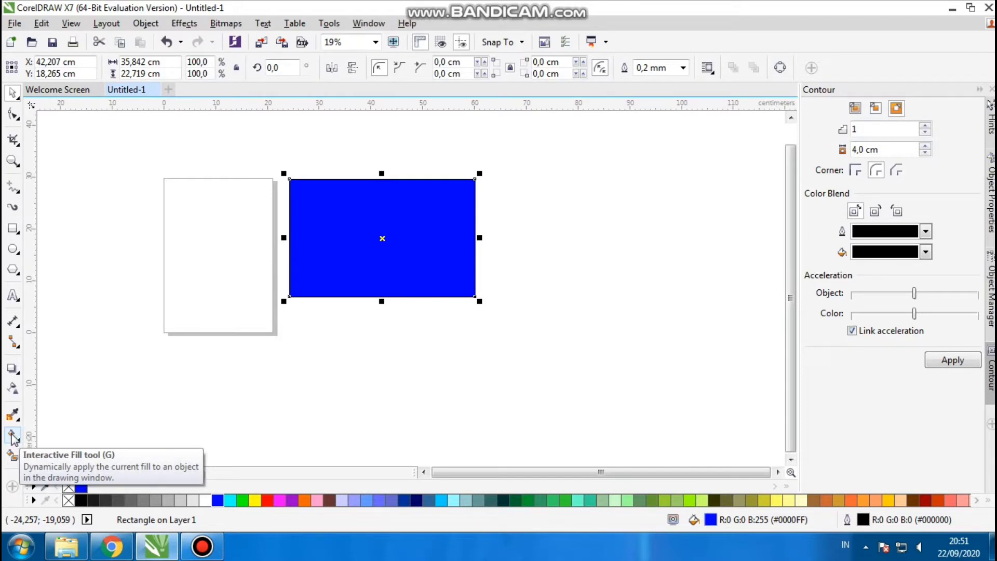
left_click(13, 438)
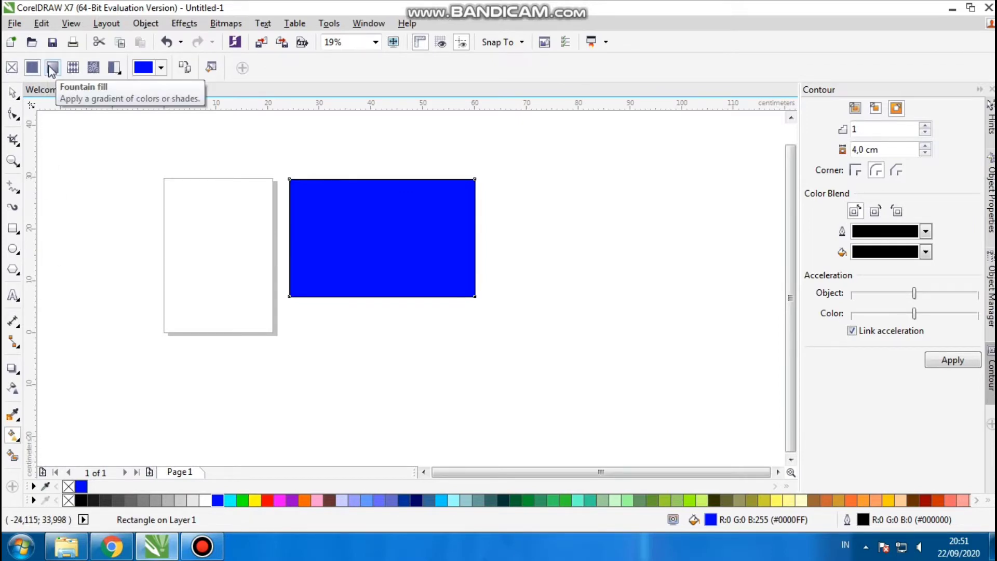
left_click(52, 68)
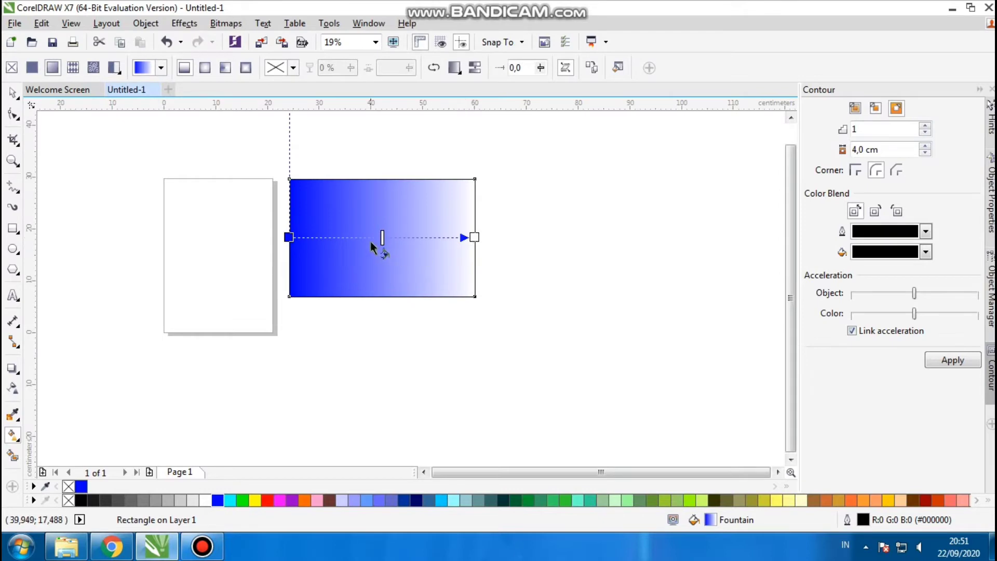
- Change the white end colour of the rectangle's fountain fill to green, sampled from the colour palette
scroll(372, 248, "up", 2)
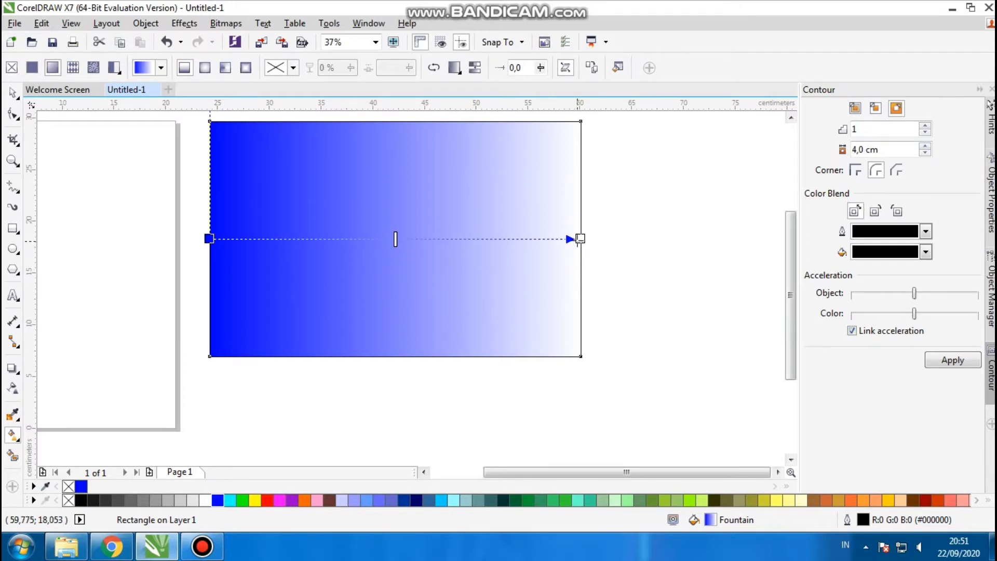
left_click(580, 239)
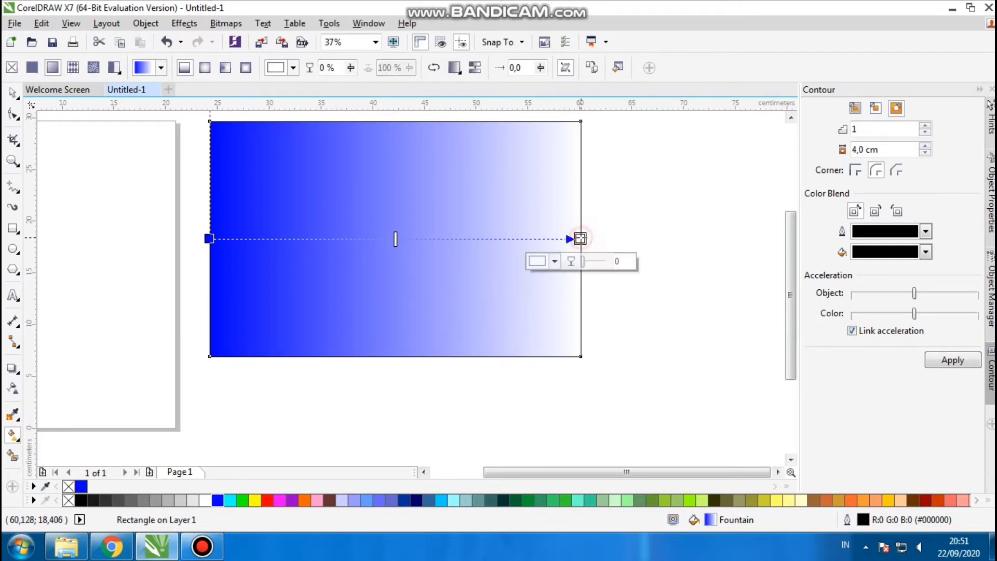
left_click(554, 261)
left_click(584, 292)
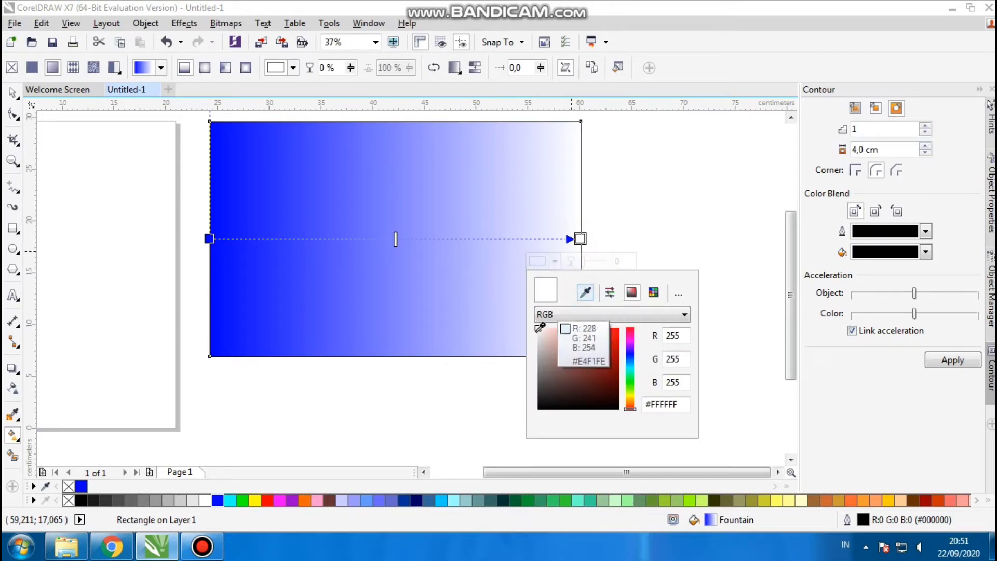
left_click(248, 498)
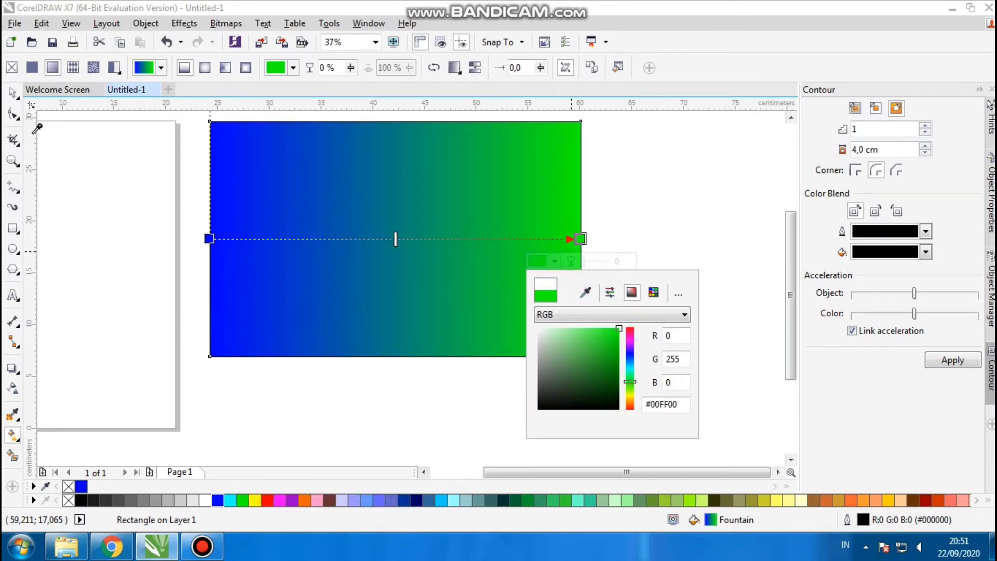
left_click(14, 95)
left_click(14, 97)
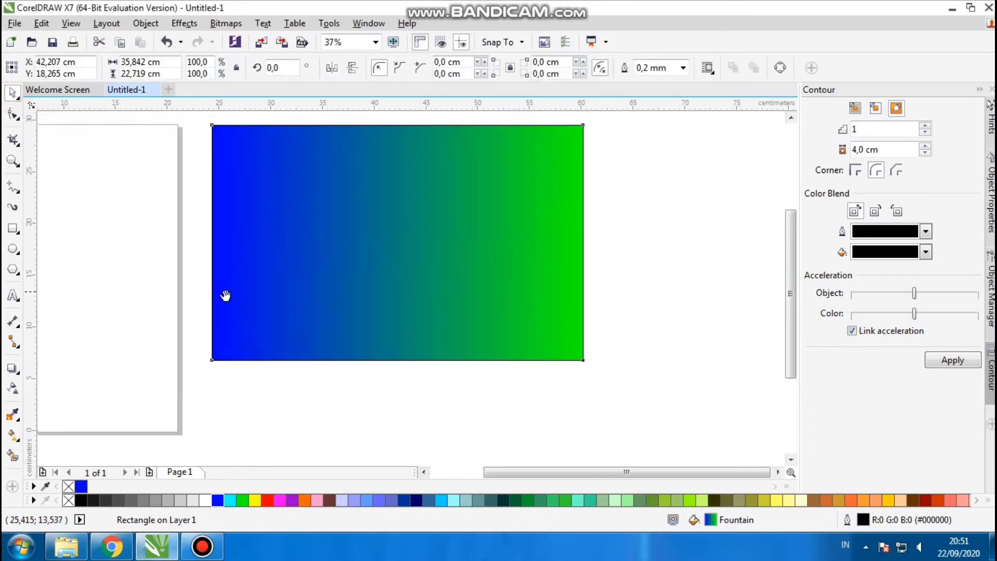
- Angle the rectangle's gradient diagonally, with blue starting at the upper-left corner and green ending at the lower-right corner, and deselect it
scroll(269, 353, "down", 1)
scroll(278, 274, "up", 2)
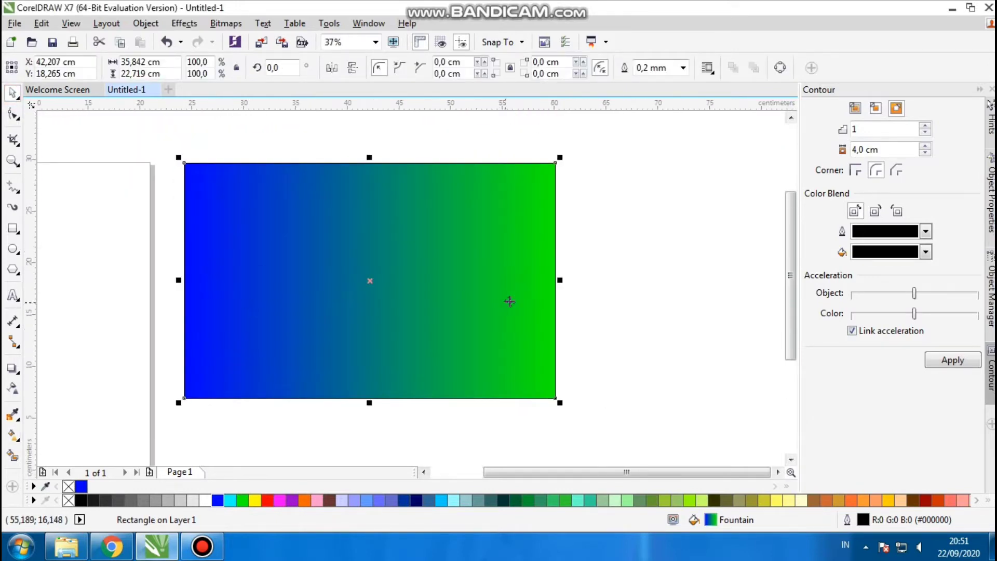
left_click_drag(376, 284, 407, 285)
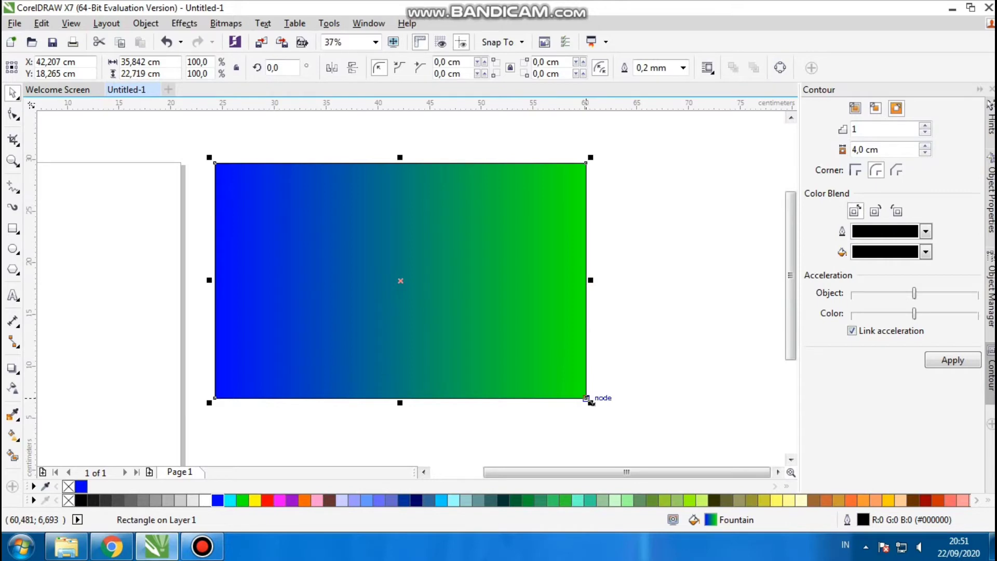
left_click_drag(388, 310, 456, 303)
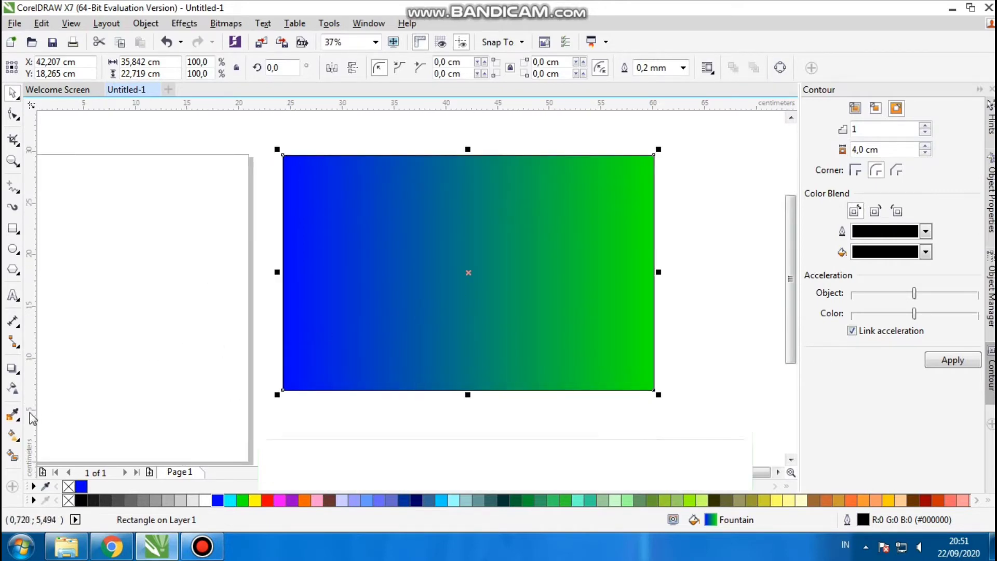
left_click(14, 435)
left_click_drag(269, 308, 239, 320)
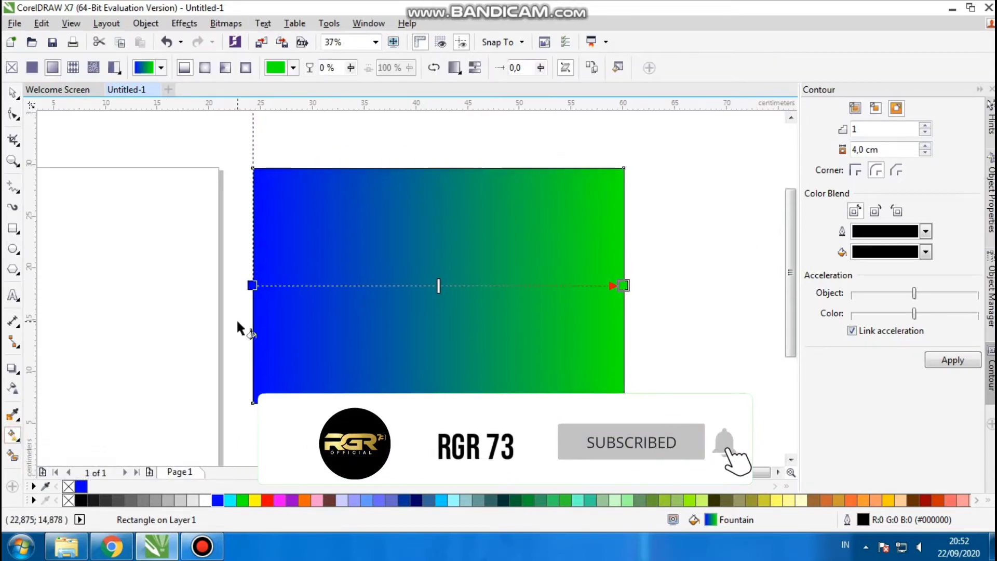
left_click_drag(251, 285, 253, 168)
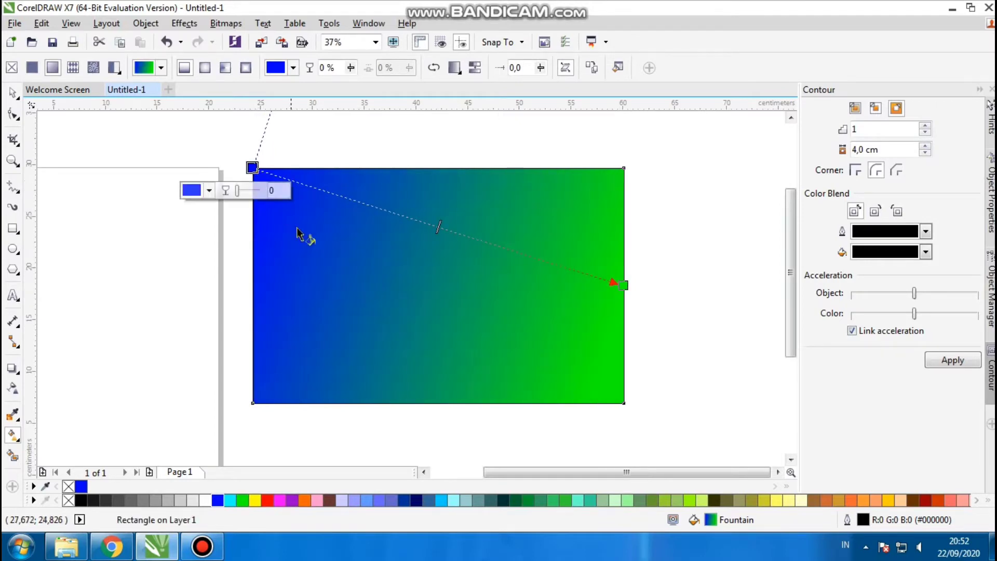
left_click_drag(623, 285, 623, 403)
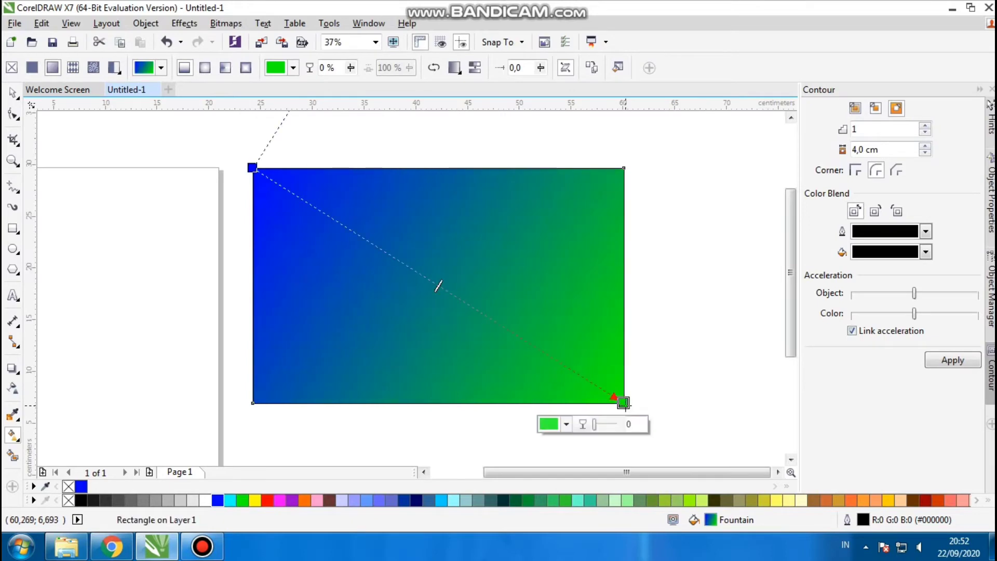
left_click_drag(541, 308, 486, 268)
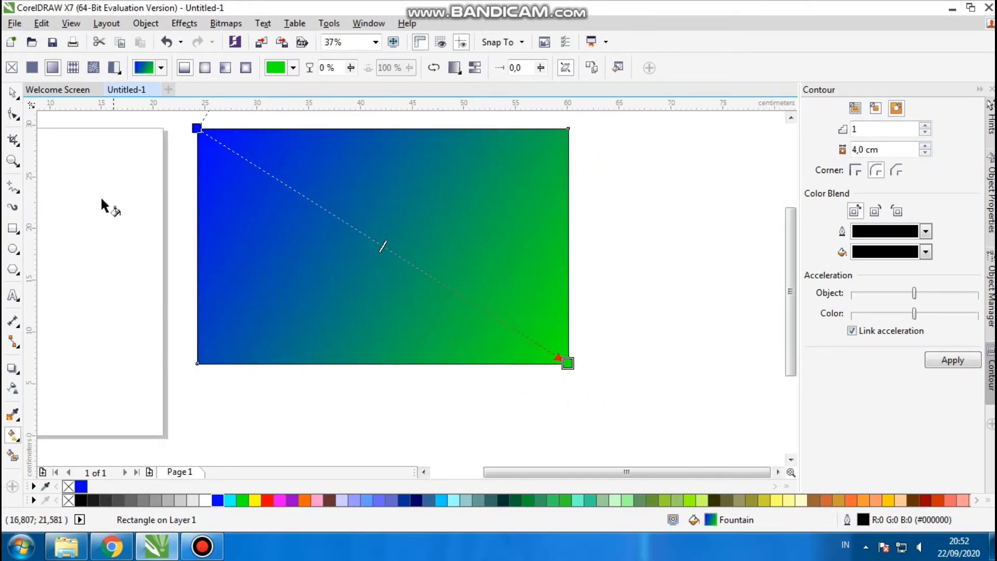
left_click(12, 92)
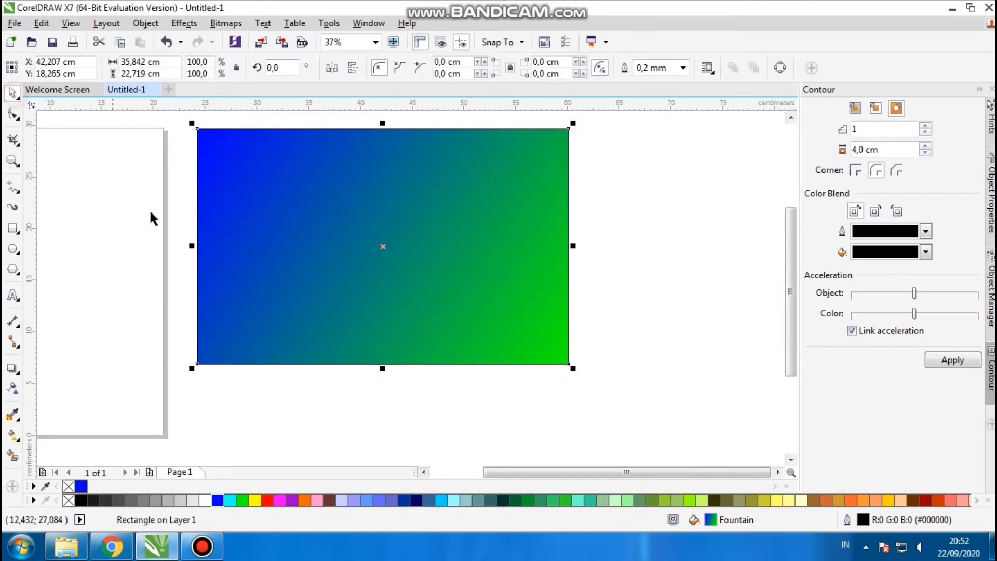
left_click(622, 224)
scroll(434, 259, "up", 1)
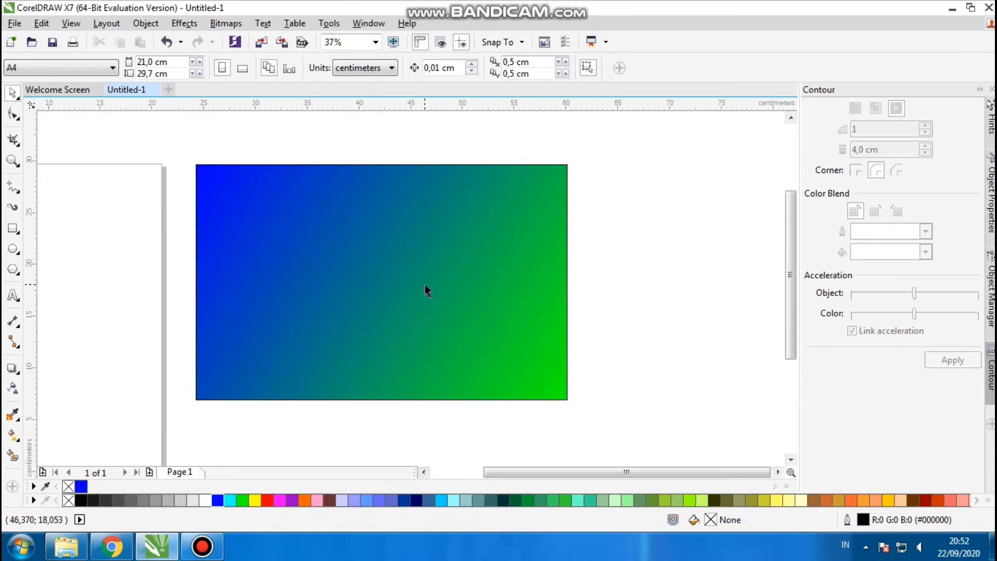
scroll(422, 366, "up", 2)
scroll(423, 366, "down", 2)
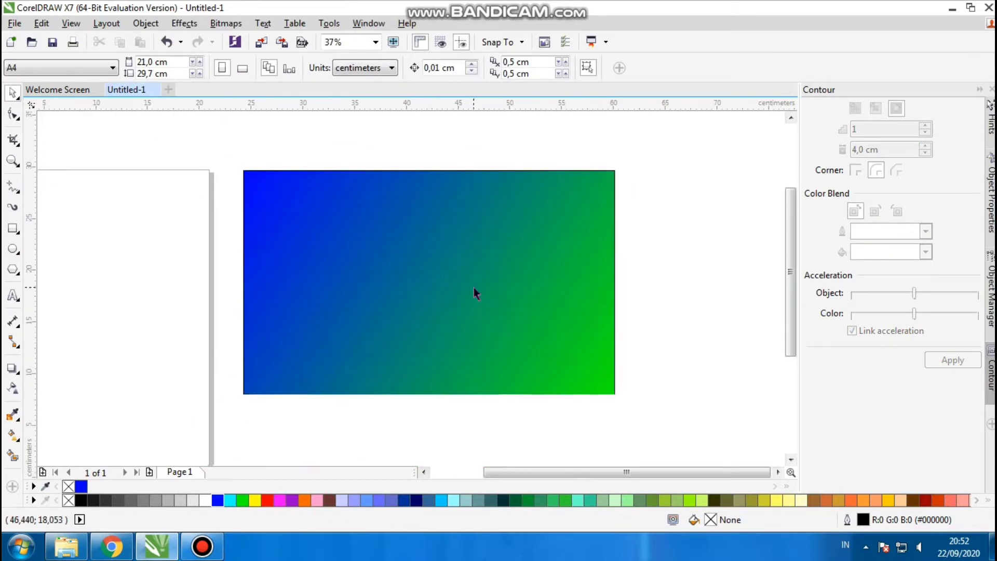
scroll(543, 315, "down", 1)
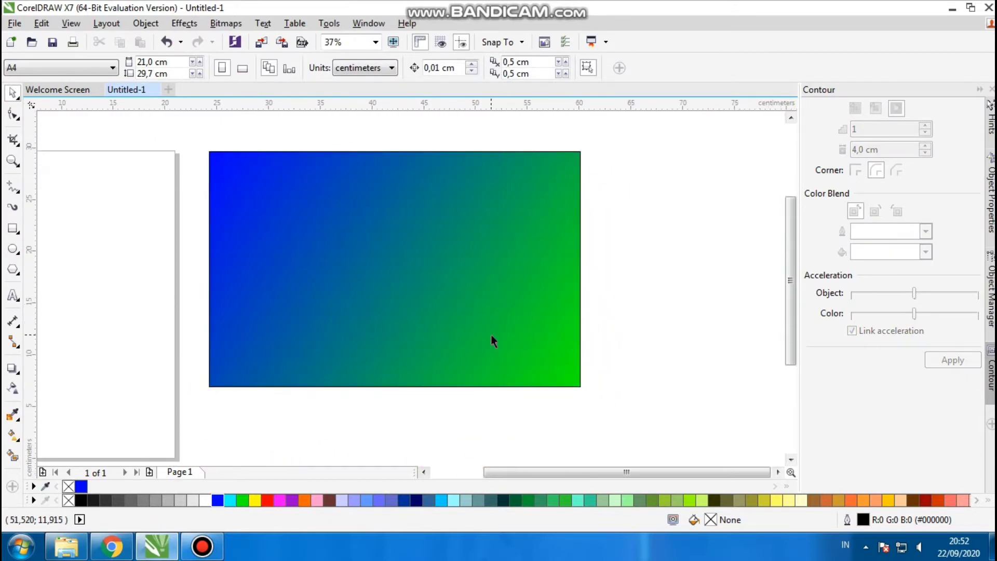
right_click(629, 259)
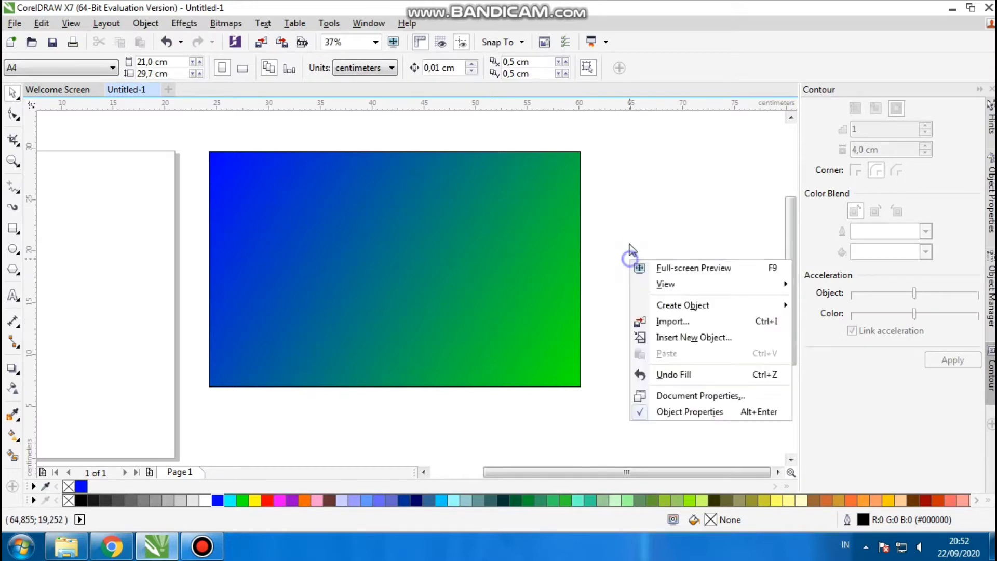
left_click(623, 223)
left_click_drag(580, 255, 542, 263)
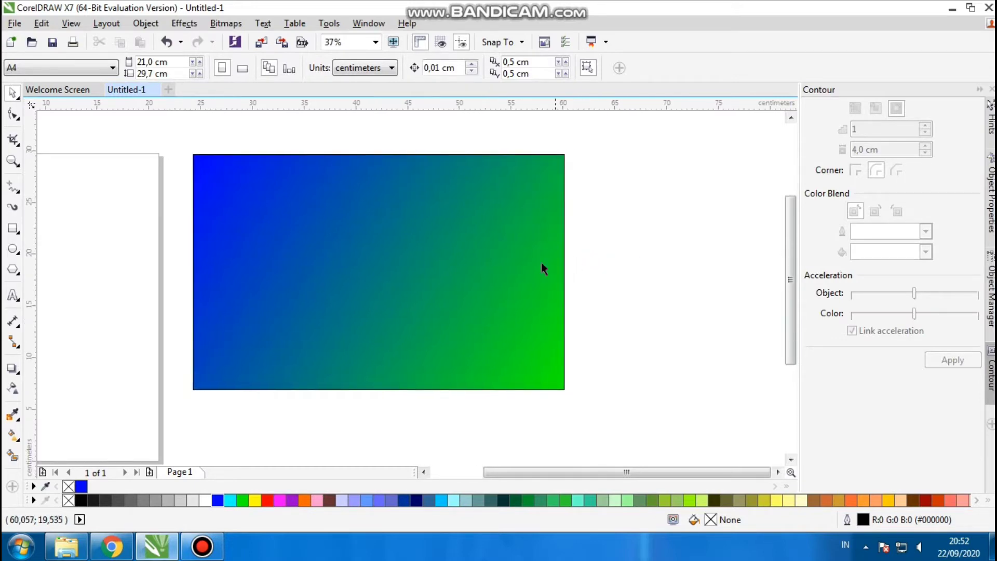
- Return the rectangle's gradient to horizontal by moving the blue and green nodes to the midpoints of its left and right edges
left_click(414, 239)
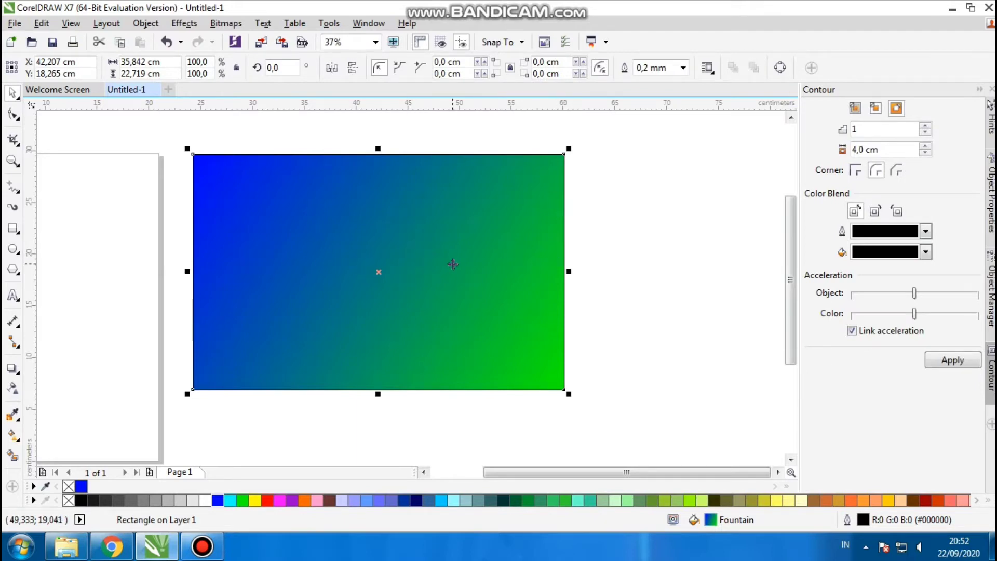
left_click(14, 435)
left_click_drag(192, 154, 192, 271)
left_click_drag(563, 388, 564, 271)
left_click_drag(335, 289, 287, 271)
left_click(14, 94)
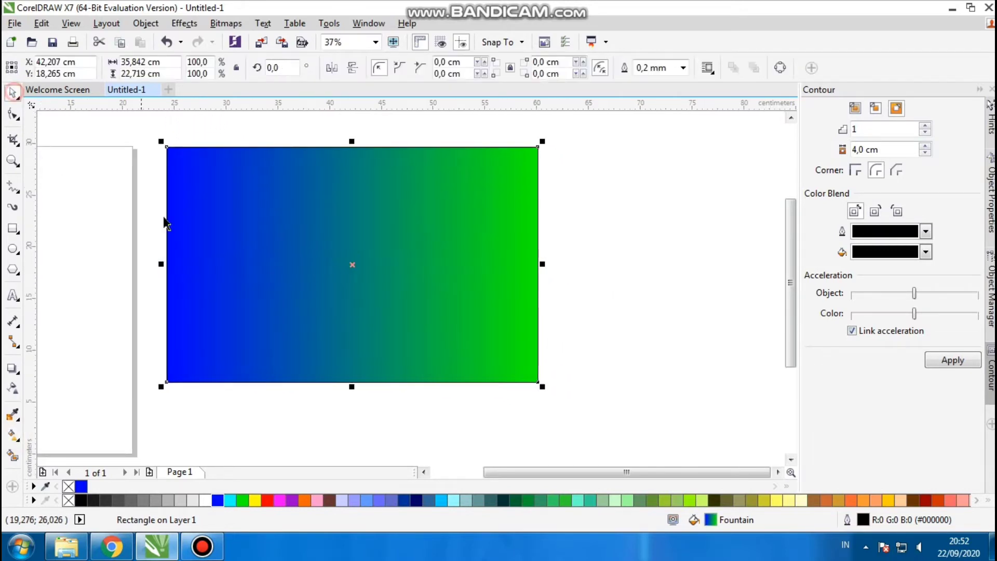
- Edit the rectangle's fountain fill to add a middle colour stop at about 48%, coloured yellow (#FFFF00) from the palette, and apply it
left_click_drag(479, 345, 463, 336)
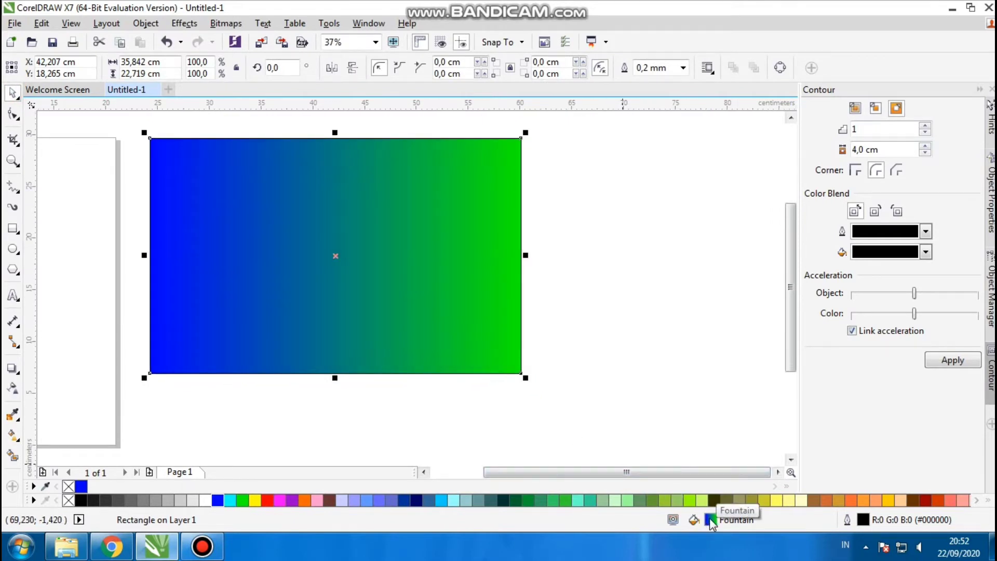
double_click(709, 518)
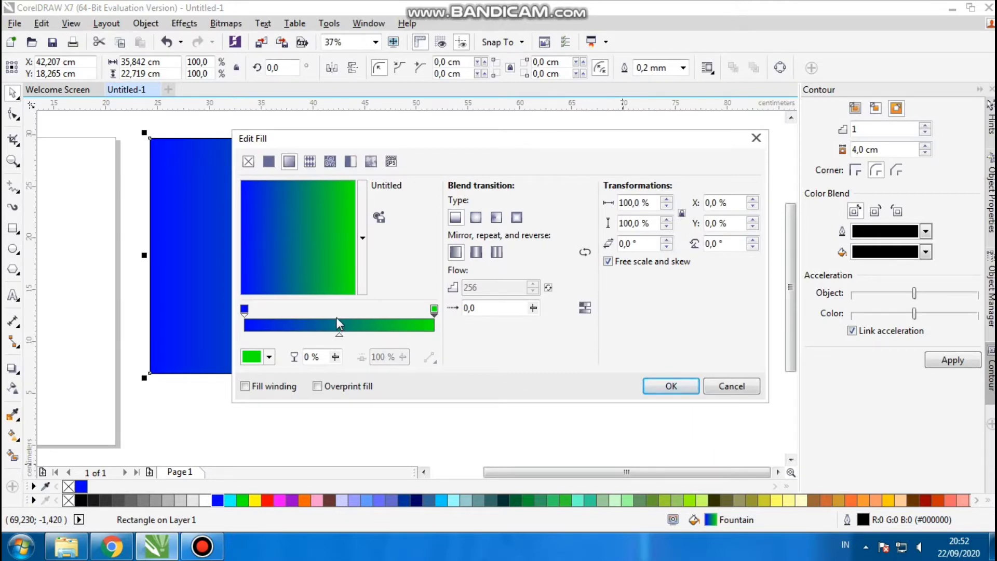
double_click(336, 322)
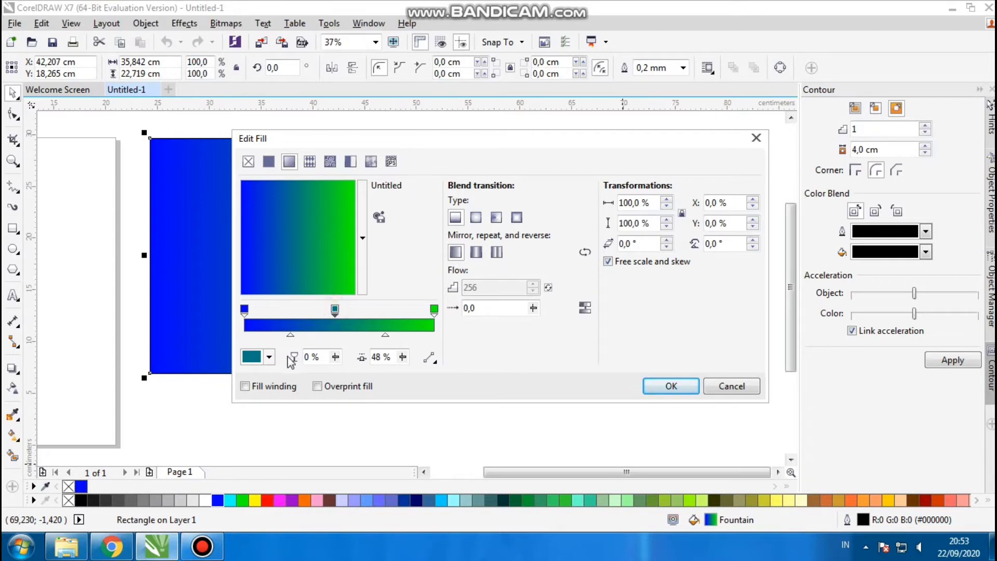
left_click(269, 356)
left_click(304, 210)
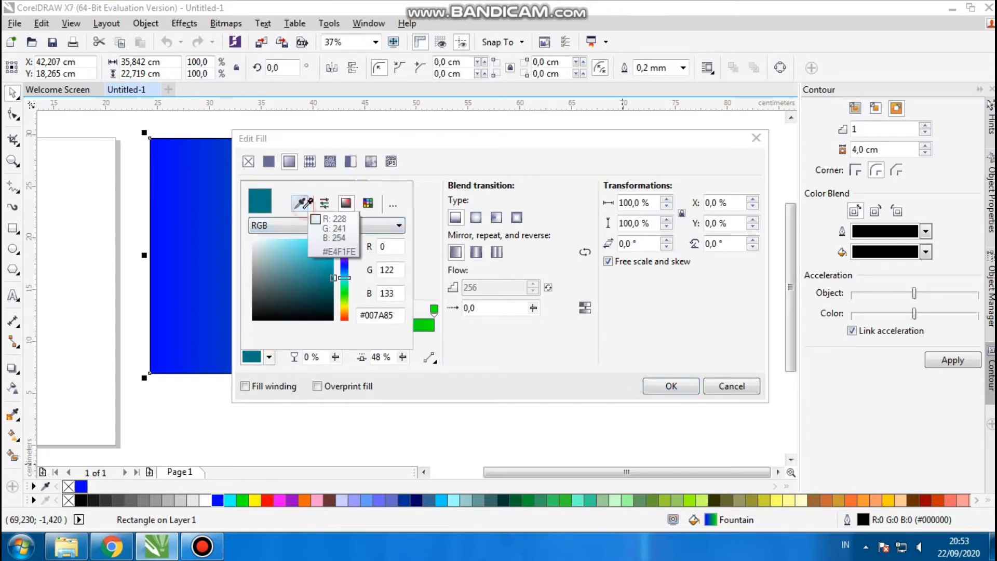
left_click(256, 501)
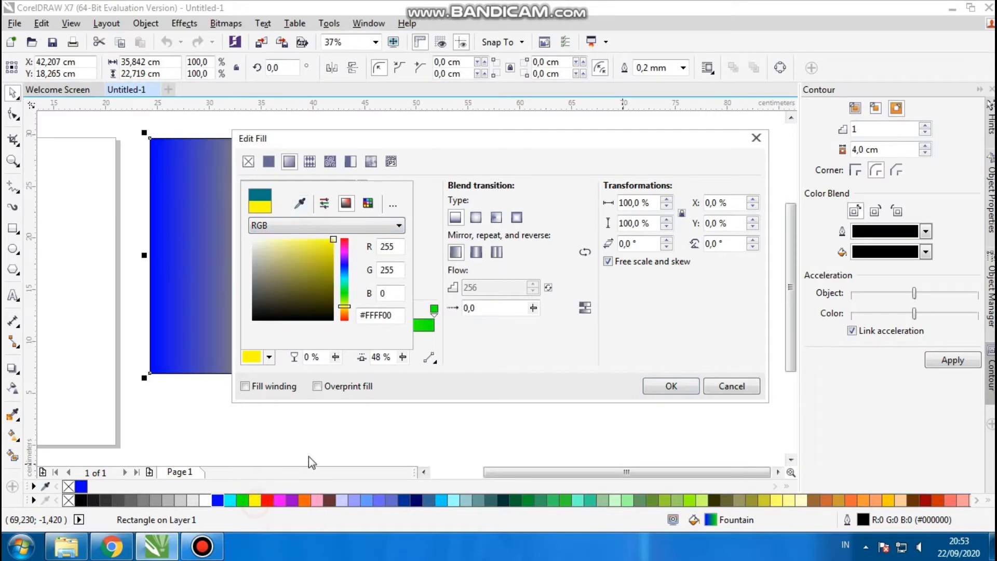
left_click(660, 390)
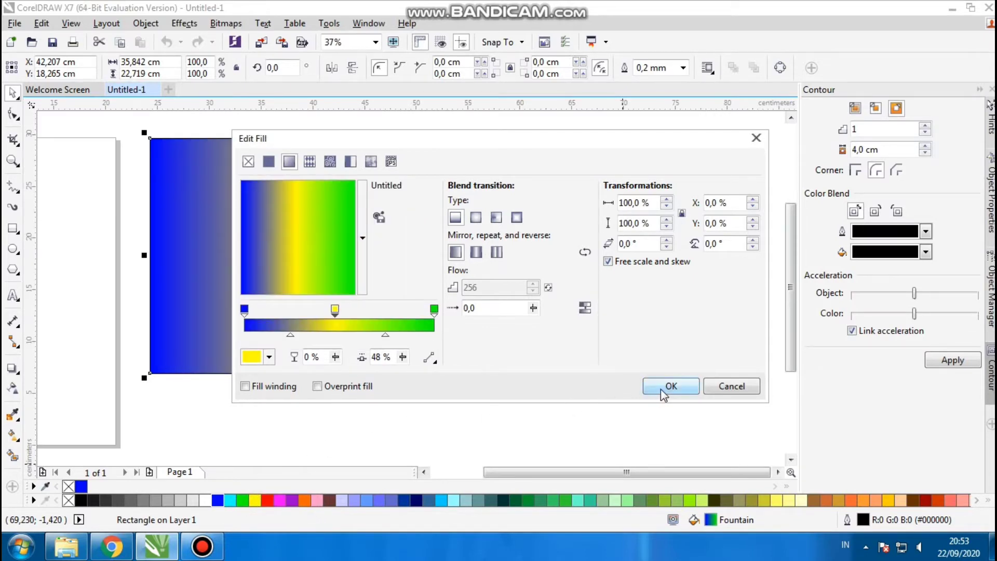
- Confirm the edited fountain fill with its yellow middle stop and deselect the rectangle
left_click(661, 389)
left_click_drag(194, 242, 327, 247)
left_click_drag(464, 256, 397, 269)
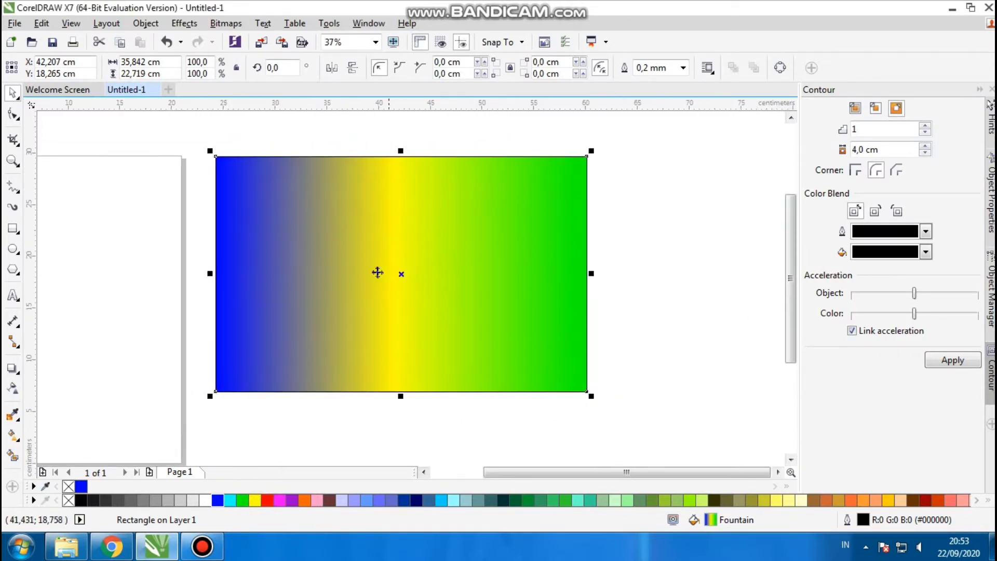
left_click_drag(472, 266, 428, 267)
left_click(531, 224)
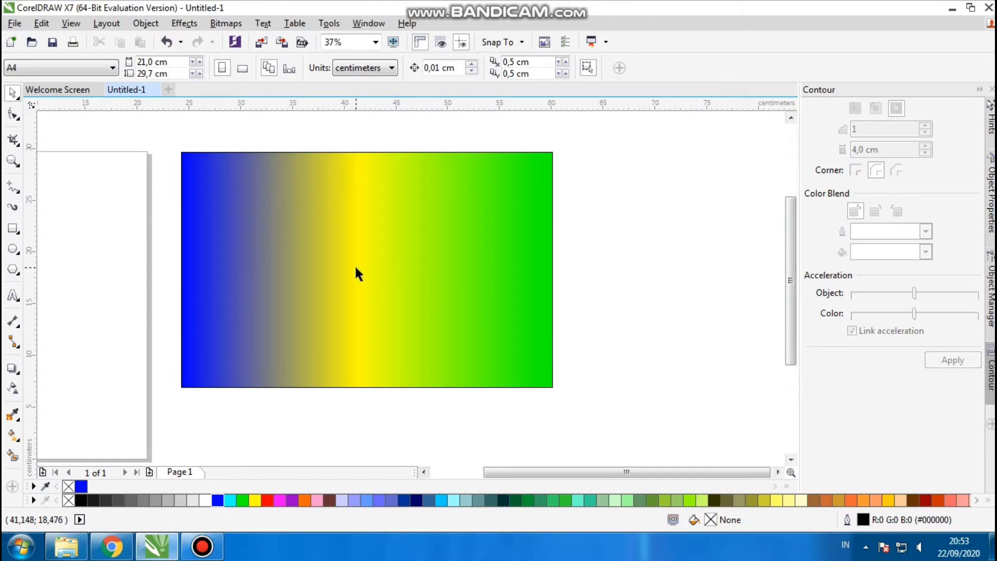
left_click_drag(337, 209, 322, 212)
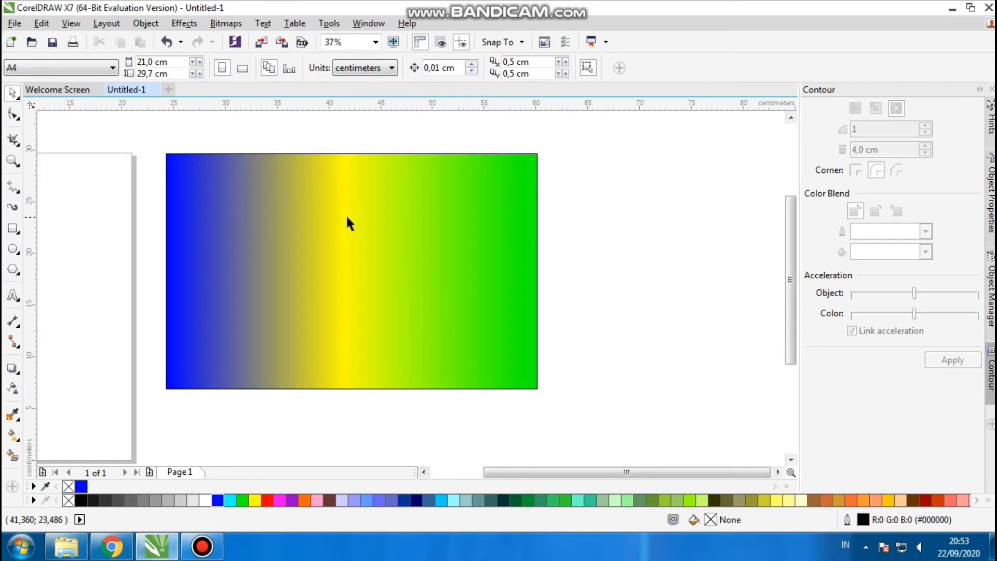
- Add artistic text on three lines beside the gradient rectangle, reading "TUTORIAL", "GRADASI" and "CORELDRAW X7"
left_click(14, 297)
left_click_drag(538, 242, 430, 233)
scroll(486, 223, "up", 1)
left_click(514, 216)
left_click_drag(514, 216, 456, 237)
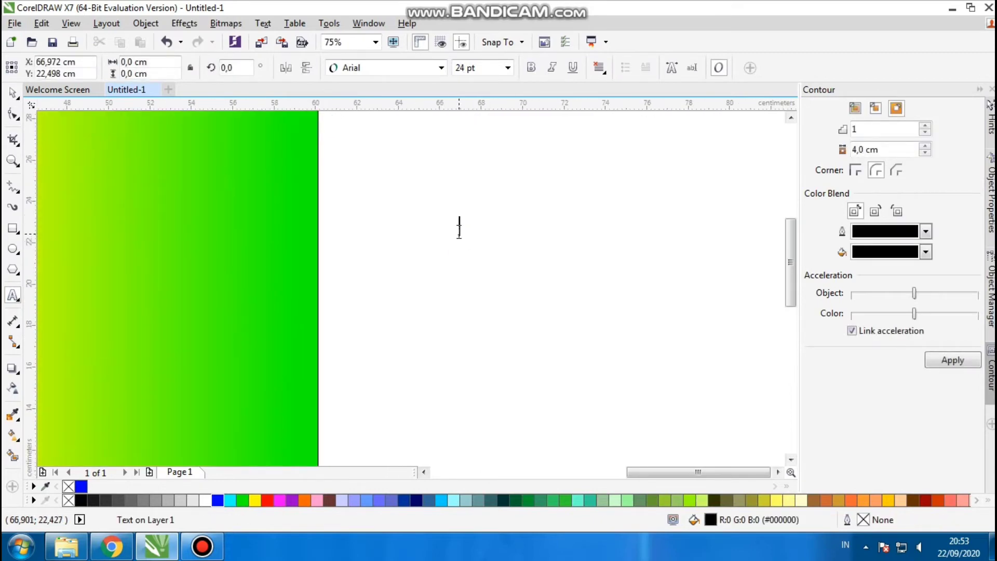
type("TUTORIAL ")
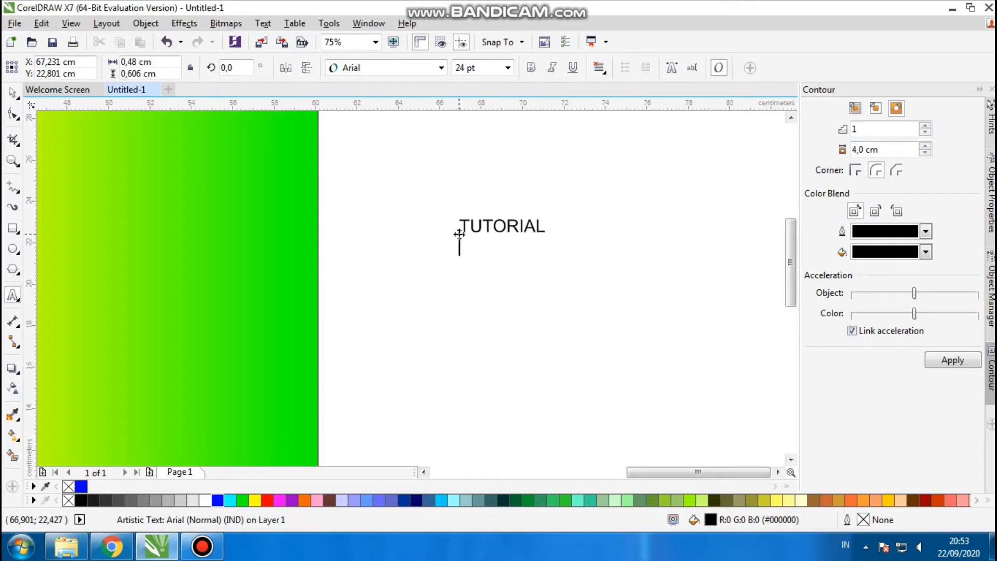
type("GRADASI")
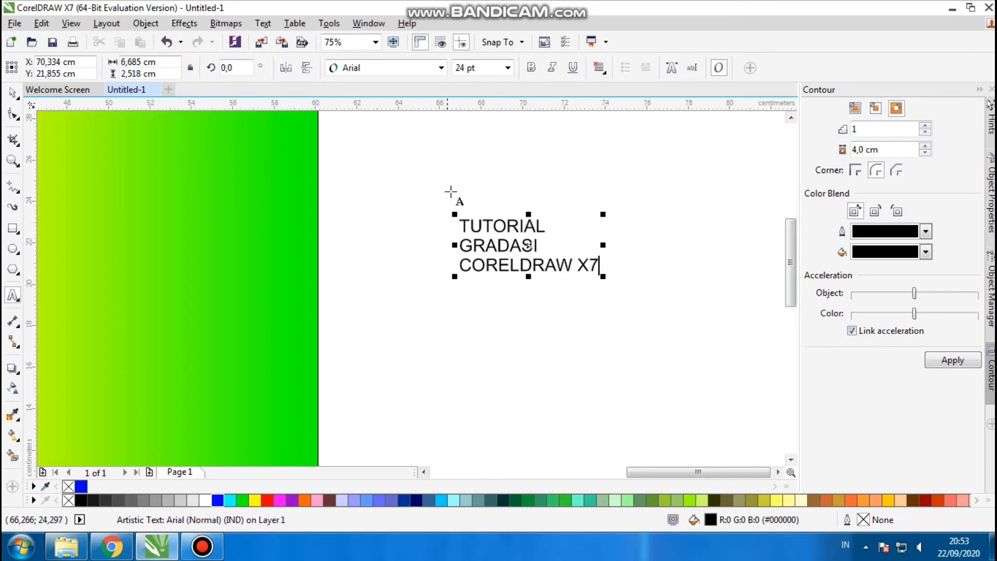
- Change the font of all three text lines to Haettenschweiler
double_click(480, 223)
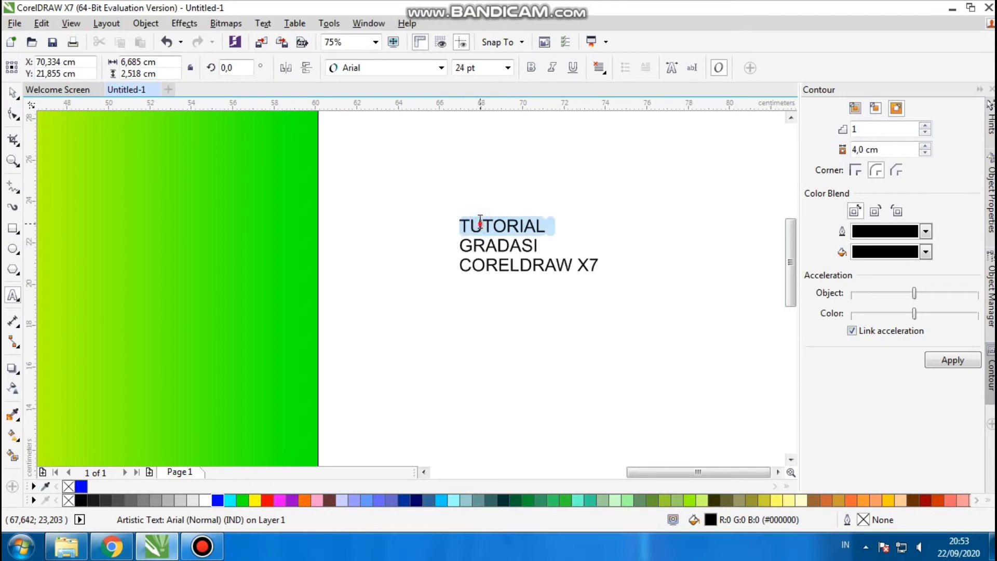
triple_click(481, 223)
left_click(442, 68)
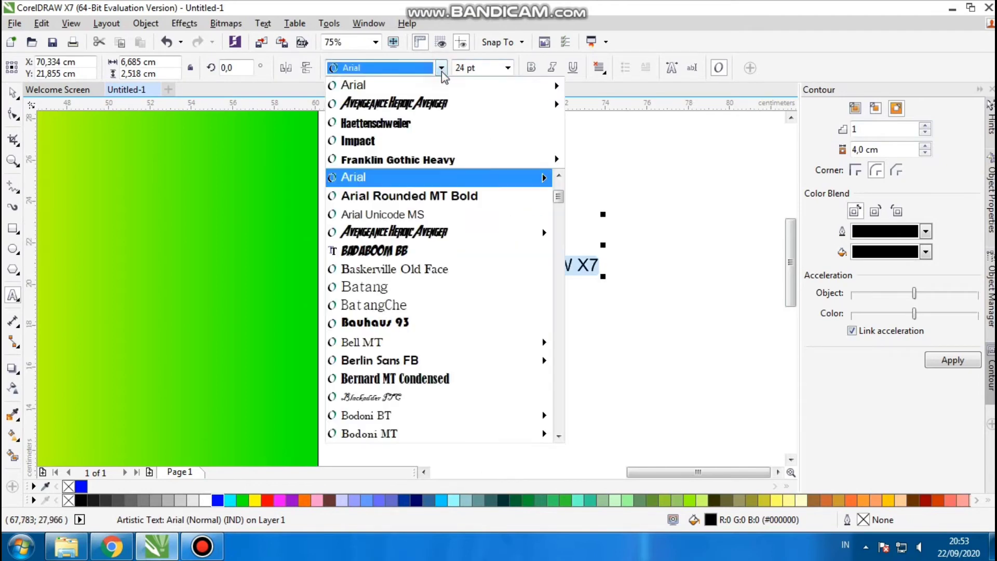
left_click(452, 125)
left_click(13, 93)
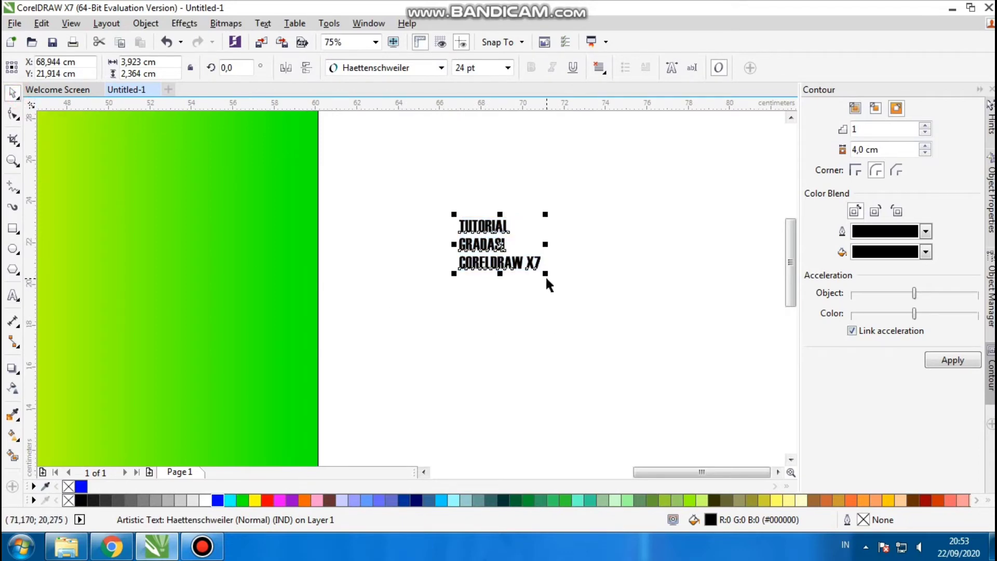
- Enlarge the text block proportionally to about 18.8 by 11.3 cm and keep it beside the gradient rectangle
left_click_drag(548, 276, 667, 368)
left_click_drag(573, 332, 483, 315)
scroll(480, 313, "down", 1)
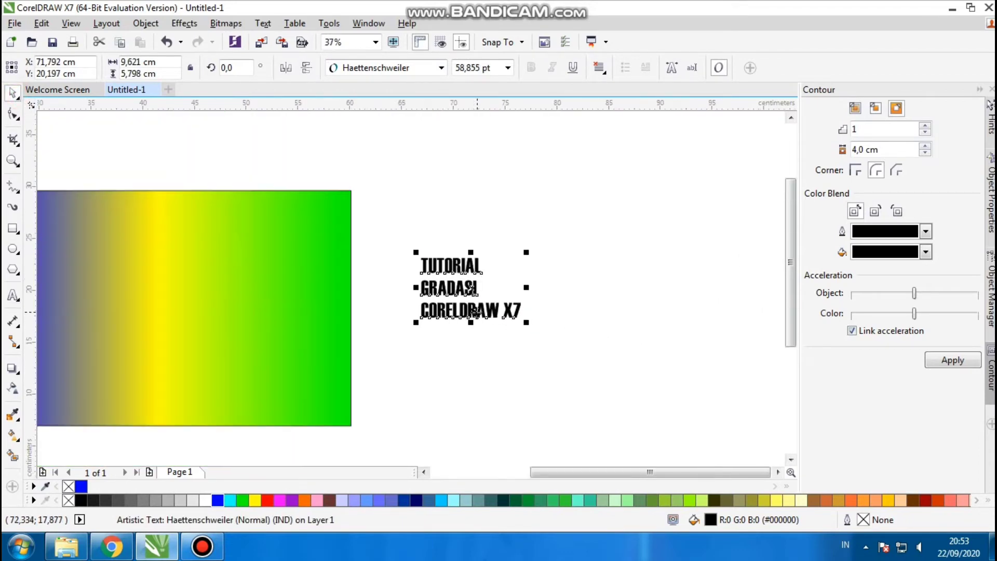
left_click_drag(426, 295, 535, 255)
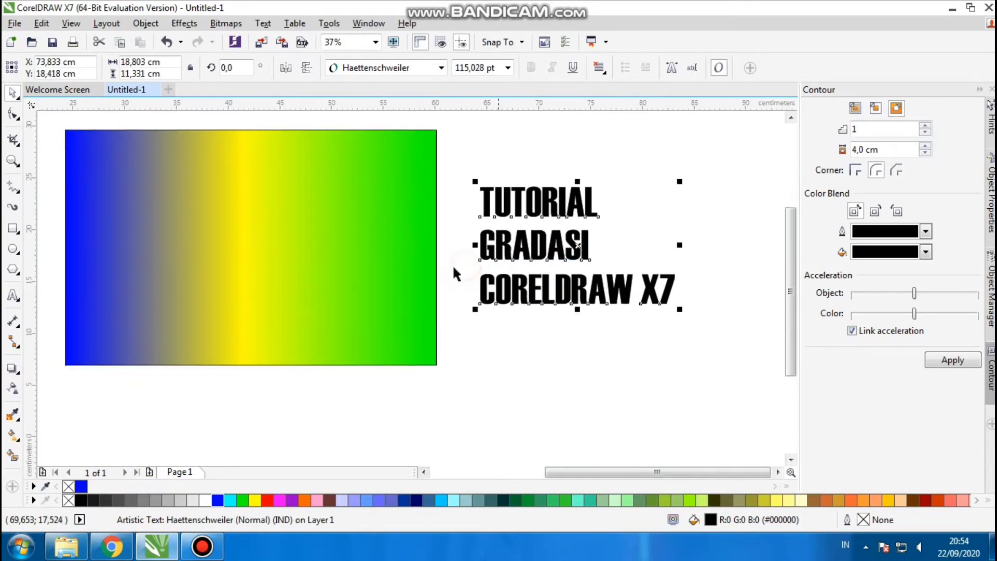
- Draw an unfilled rectangle about 25.7 by 12.6 cm inside the gradient rectangle
left_click_drag(169, 246, 251, 272)
left_click(12, 231)
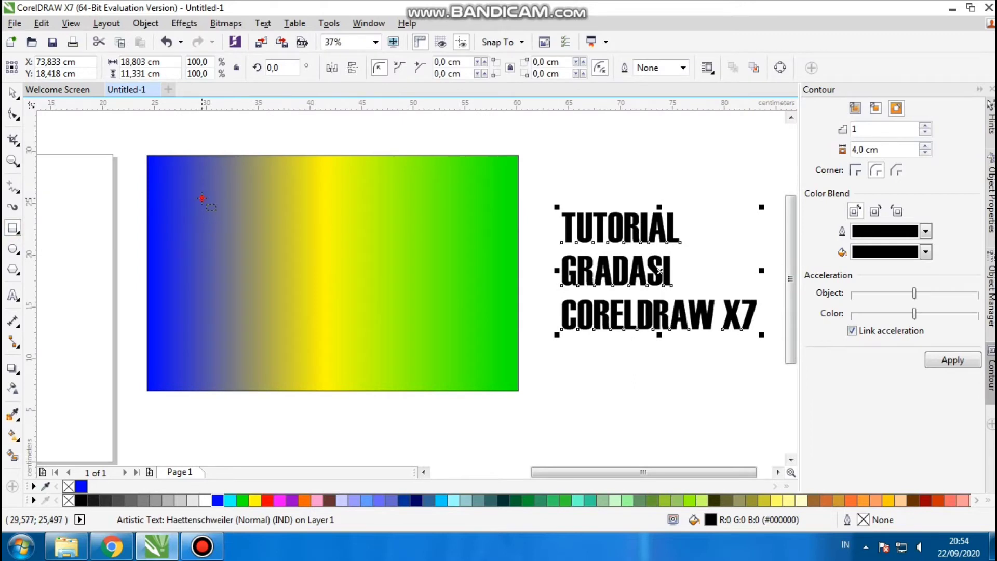
left_click_drag(202, 198, 467, 329)
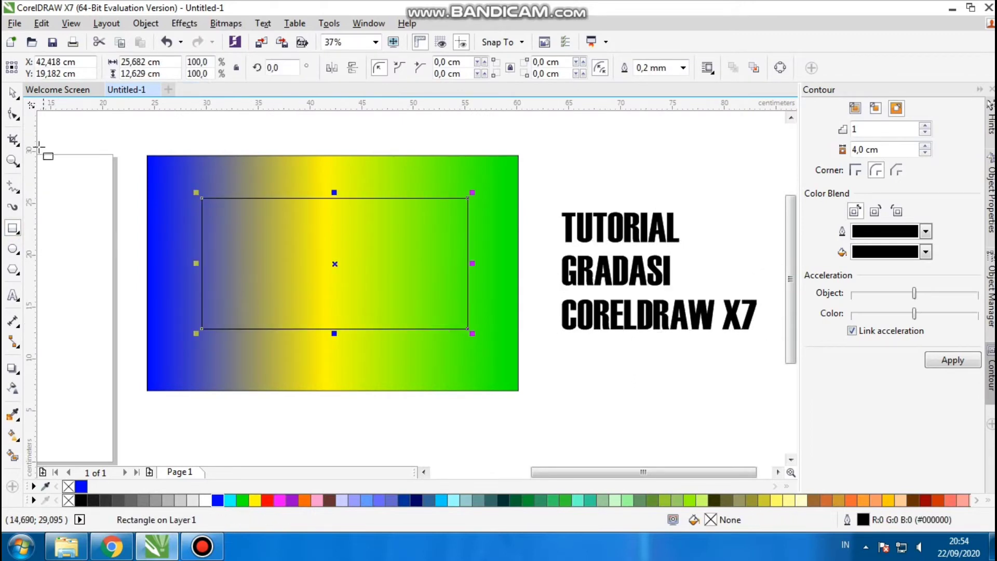
left_click(13, 93)
- Try outline widths of 5 mm and 2.5 mm on the inner rectangle and settle on 5 mm
left_click(683, 68)
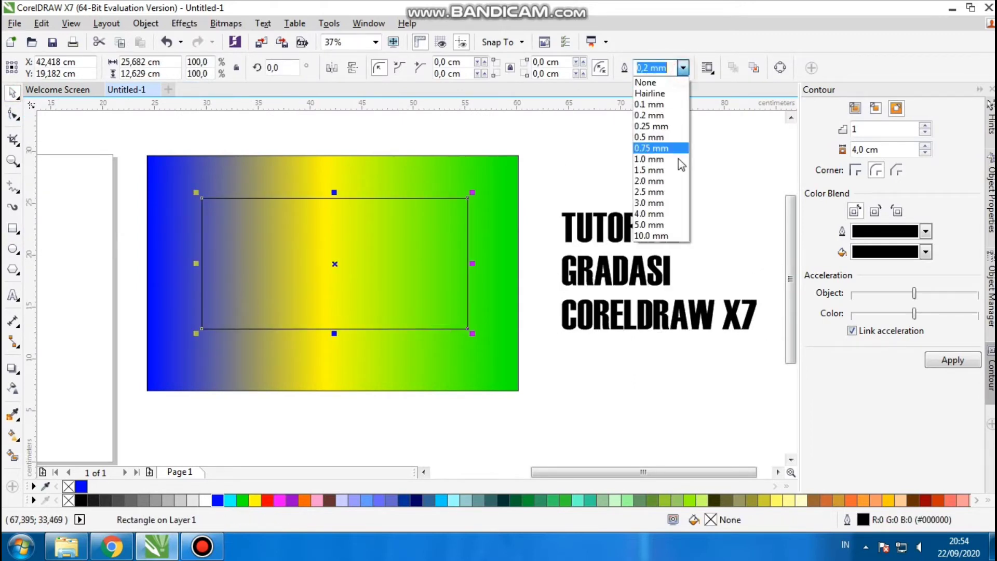
left_click(672, 227)
left_click_drag(559, 212, 522, 203)
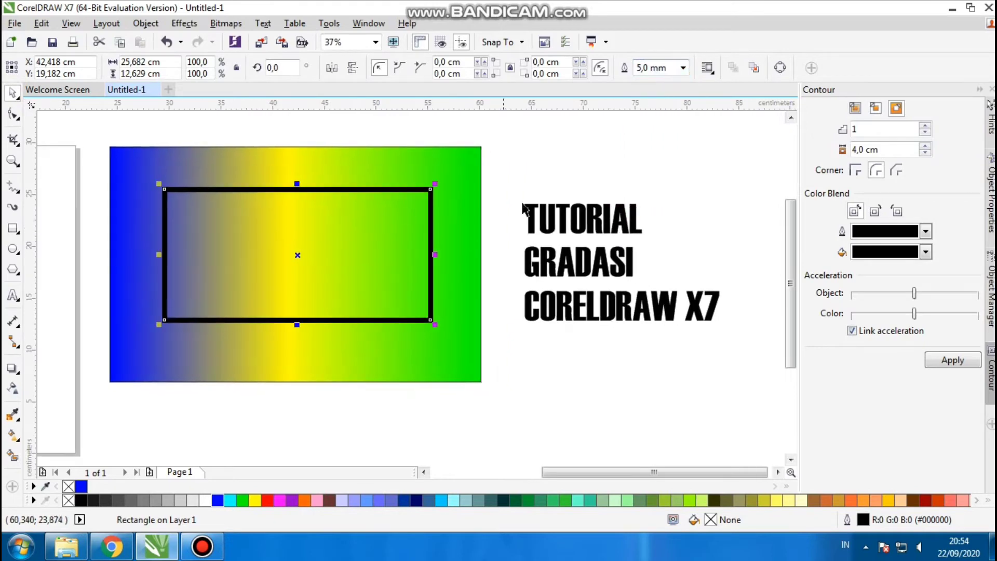
left_click(682, 68)
left_click(670, 192)
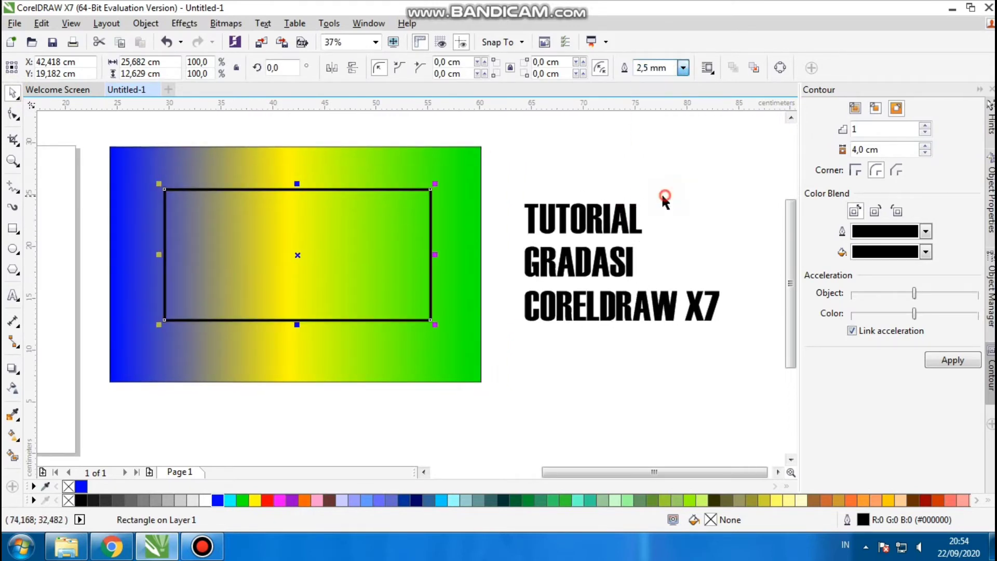
left_click(683, 68)
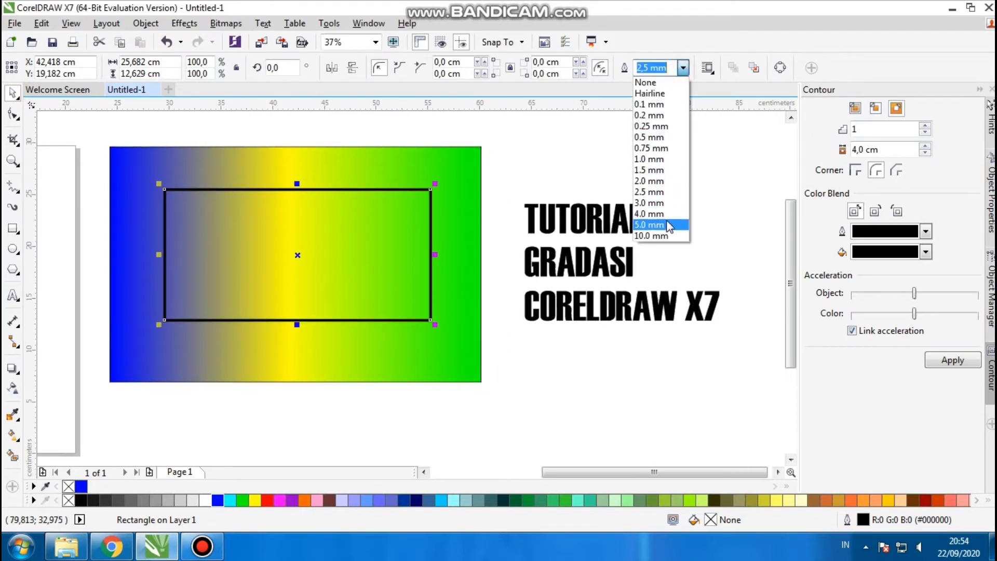
left_click(666, 223)
left_click_drag(401, 189, 497, 163)
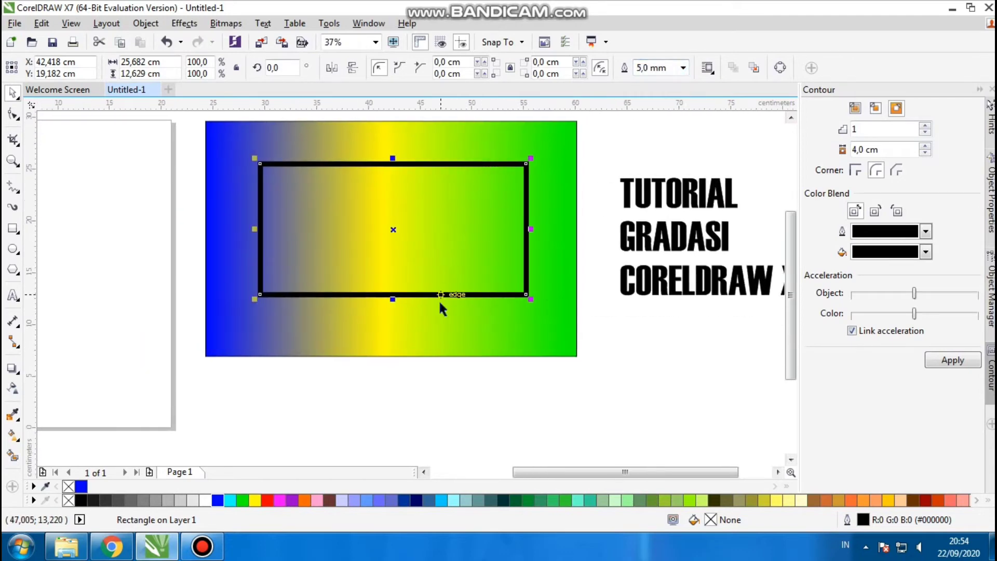
- Centre the inner rectangle horizontally and vertically on the gradient rectangle, leaving only the inner rectangle selected
left_click(440, 334, "shift")
key("c")
key("e")
right_click(516, 394)
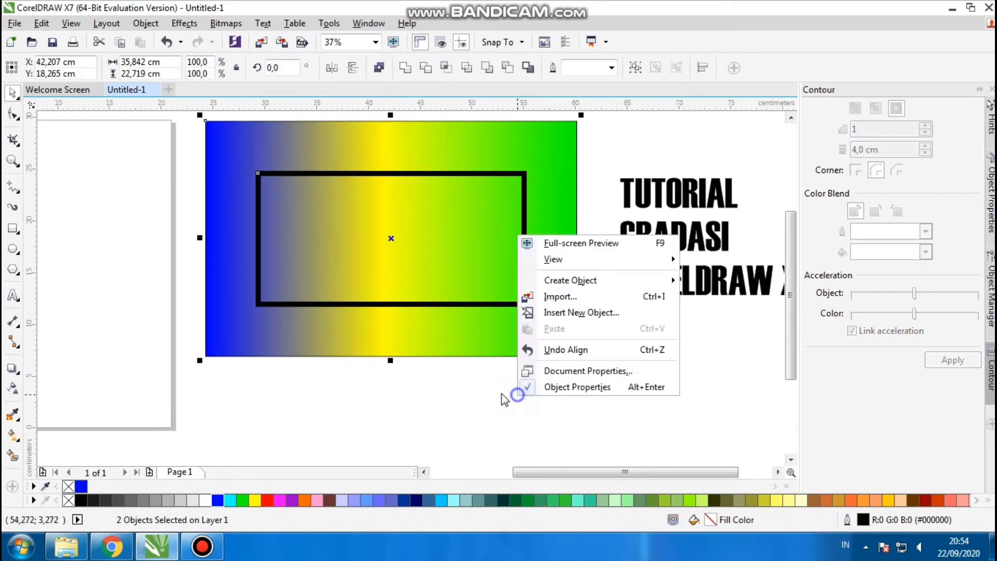
left_click(466, 392)
left_click_drag(461, 324, 451, 368)
left_click(514, 288)
left_click_drag(563, 268, 463, 255)
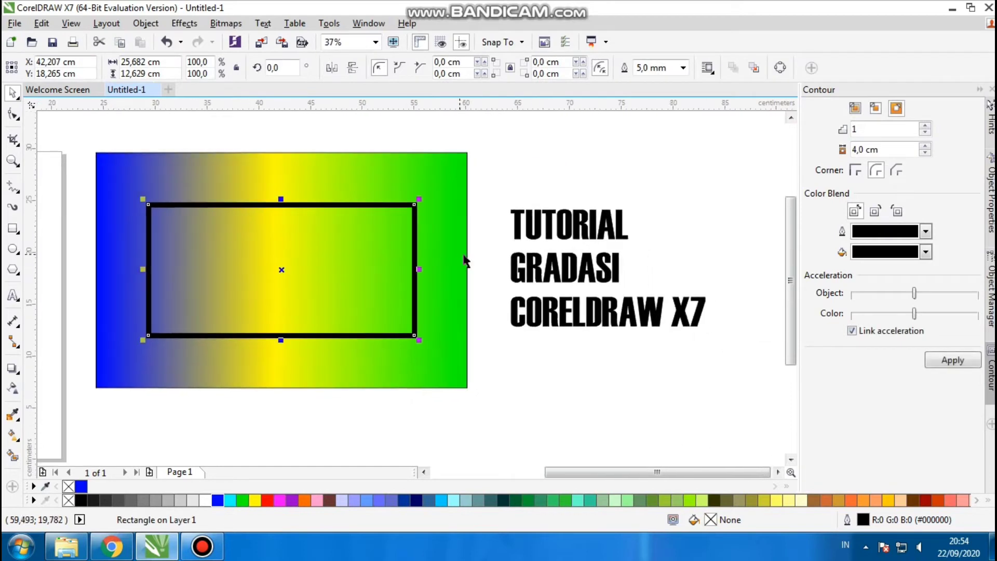
- Reposition the text block beside the gradient rectangle and break it apart into separate lines
left_click_drag(550, 234, 274, 263)
scroll(278, 259, "up", 1)
scroll(295, 260, "down", 1)
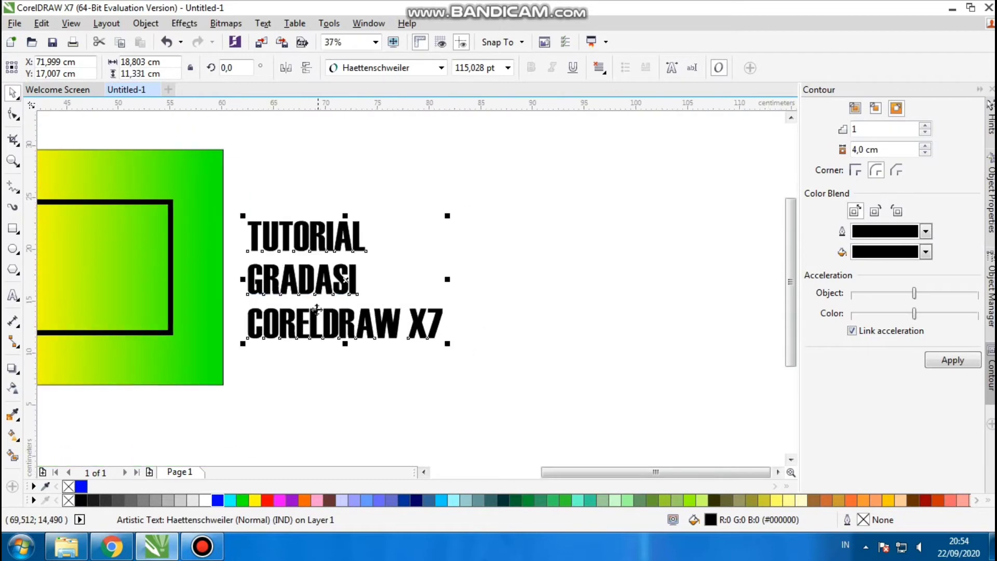
left_click_drag(343, 247, 380, 258)
right_click(380, 206)
left_click(333, 193)
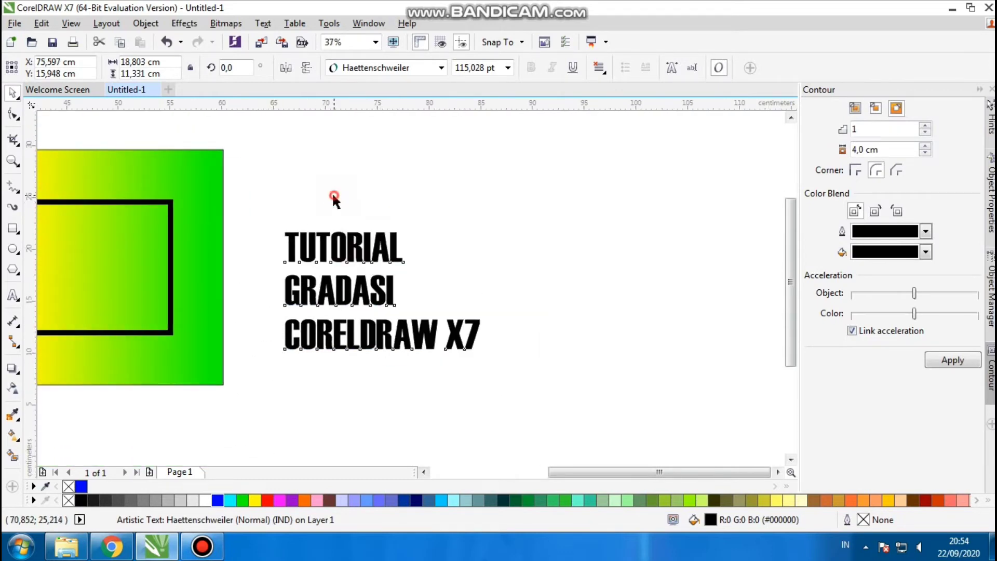
left_click(360, 245)
scroll(348, 248, "up", 1)
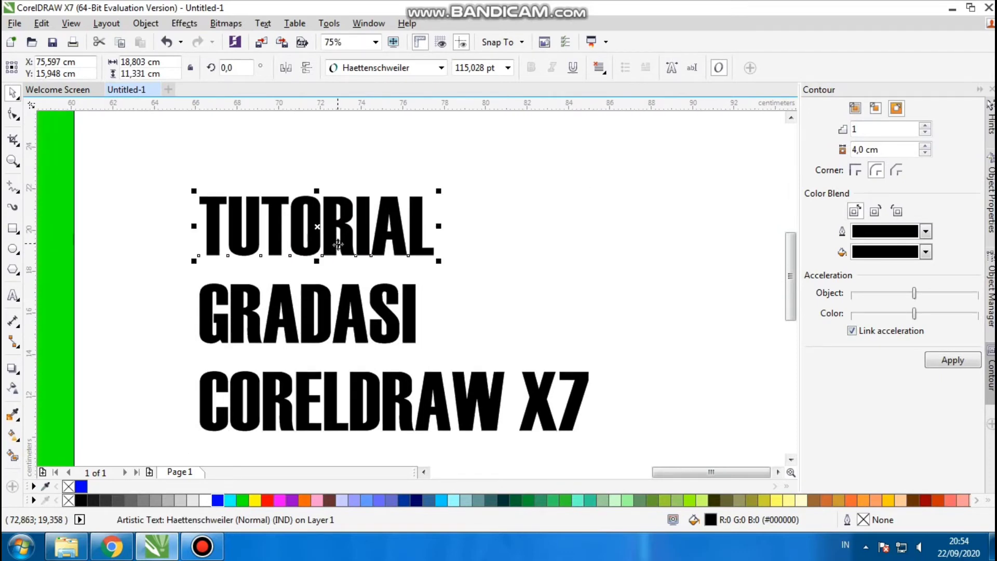
- Spread out the separated text lines "TUTORIAL", "GRADASI" and "CORELDRAW X7" so there is more space between them
scroll(337, 241, "down", 1)
left_click(368, 197)
left_click_drag(378, 230, 384, 216)
left_click_drag(387, 264, 398, 258)
left_click_drag(400, 306, 410, 314)
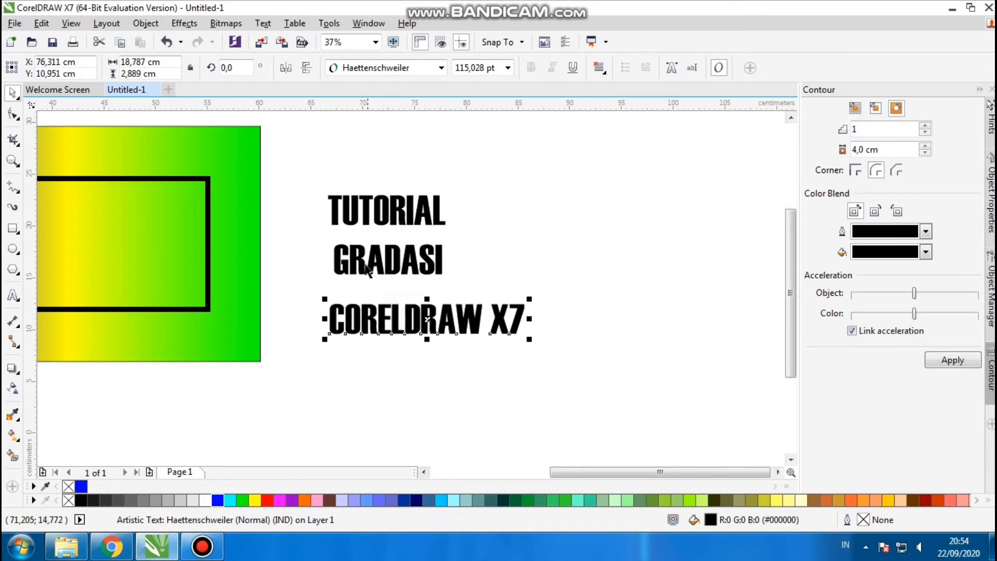
- Move "TUTORIAL" onto the middle of the black frame's top edge and centre it horizontally with the gradient rectangle
left_click_drag(386, 246, 312, 215)
left_click(512, 250)
scroll(313, 214, "up", 1)
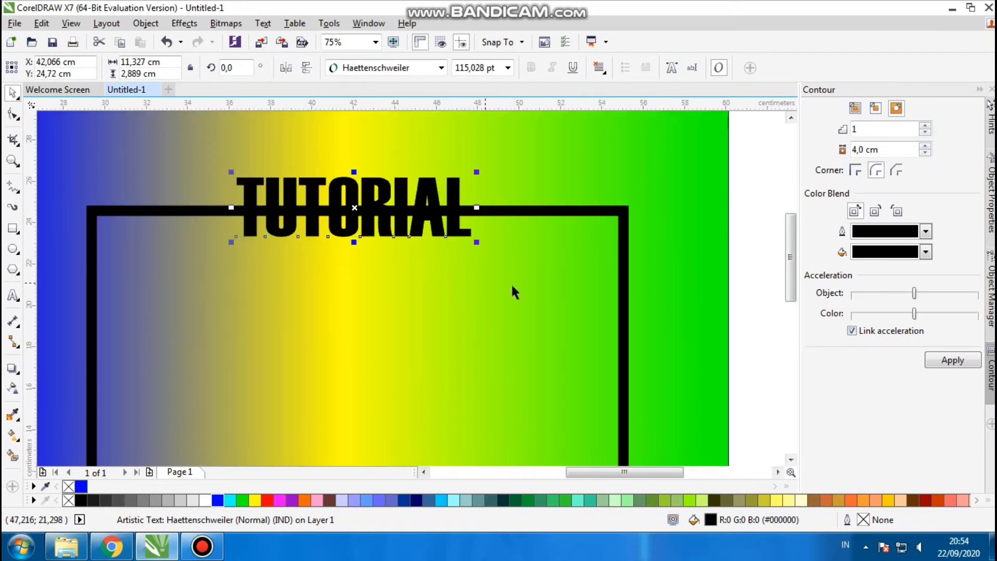
left_click(545, 273, "shift")
scroll(542, 275, "down", 1)
left_click(677, 255)
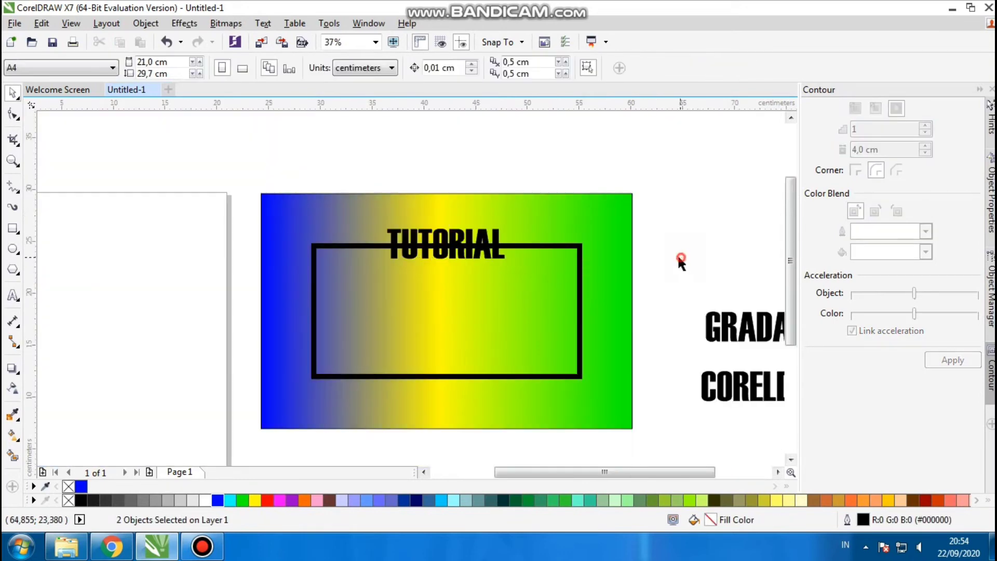
- Draw a small rectangle about 11.7 by 1.7 cm over "TUTORIAL", across the frame's top edge
scroll(447, 240, "up", 1)
left_click(8, 229)
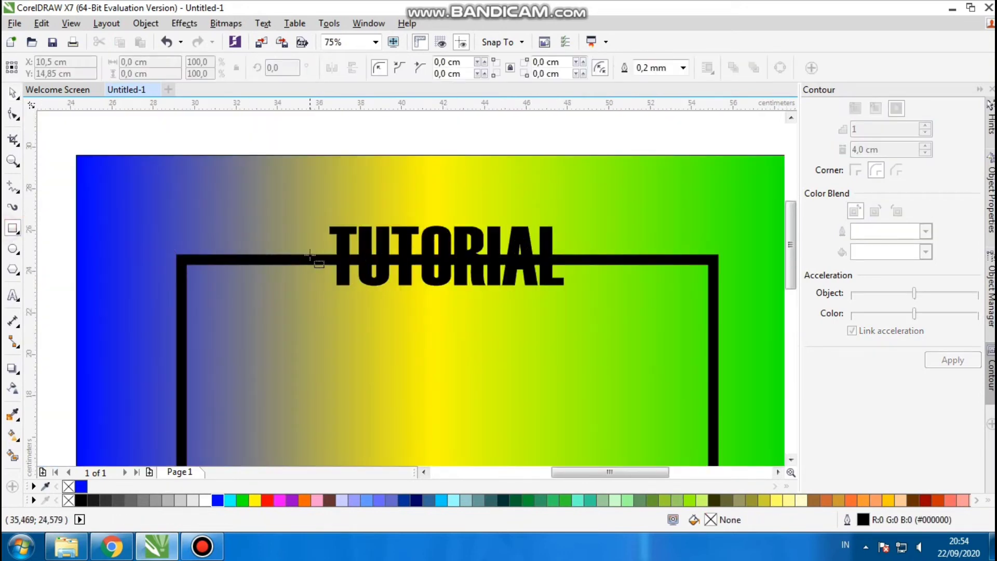
left_click_drag(324, 244, 566, 279)
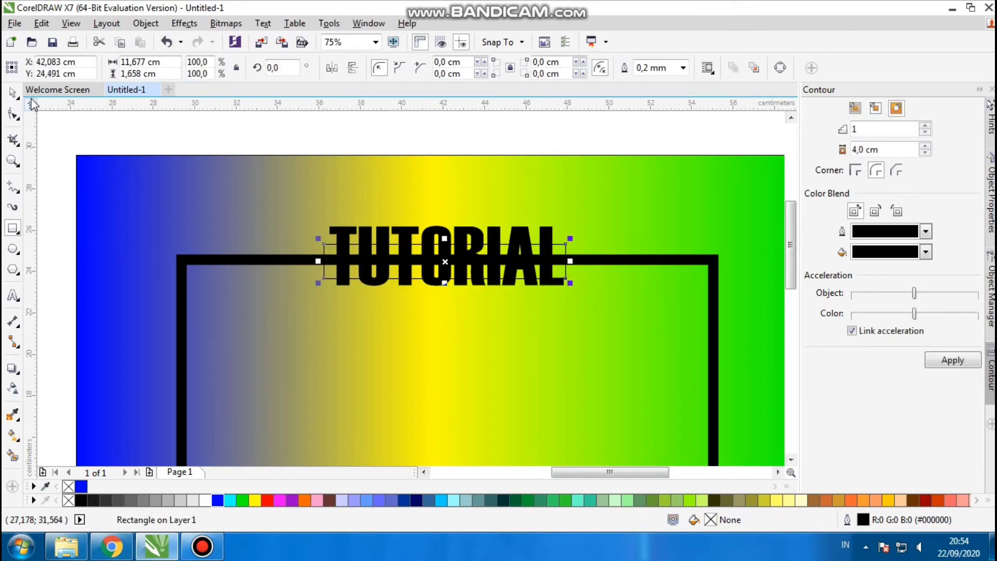
left_click(13, 93)
- Try to trim the black frame with the small rectangle over "TUTORIAL", and undo the trim
left_click(187, 264, "shift")
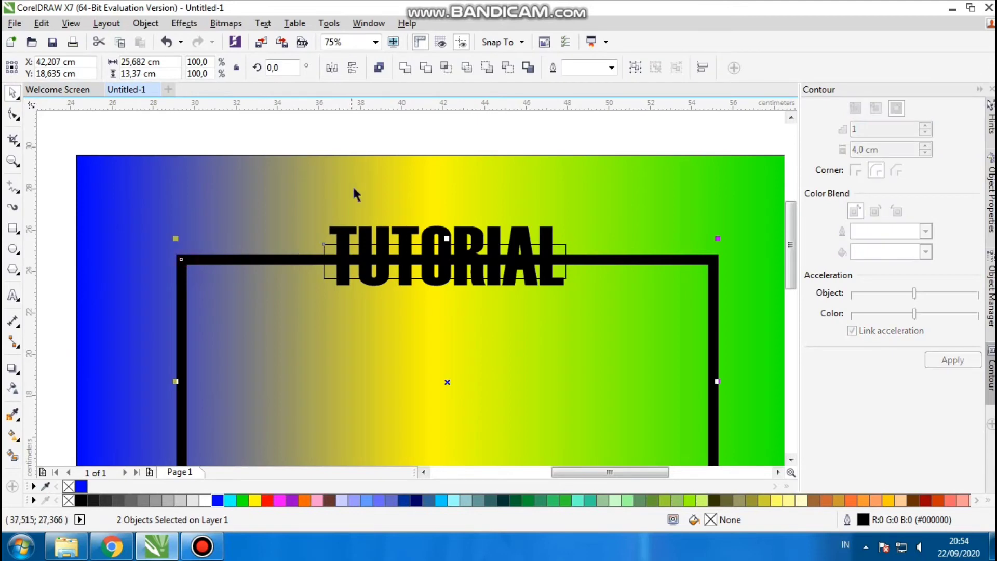
left_click(426, 68)
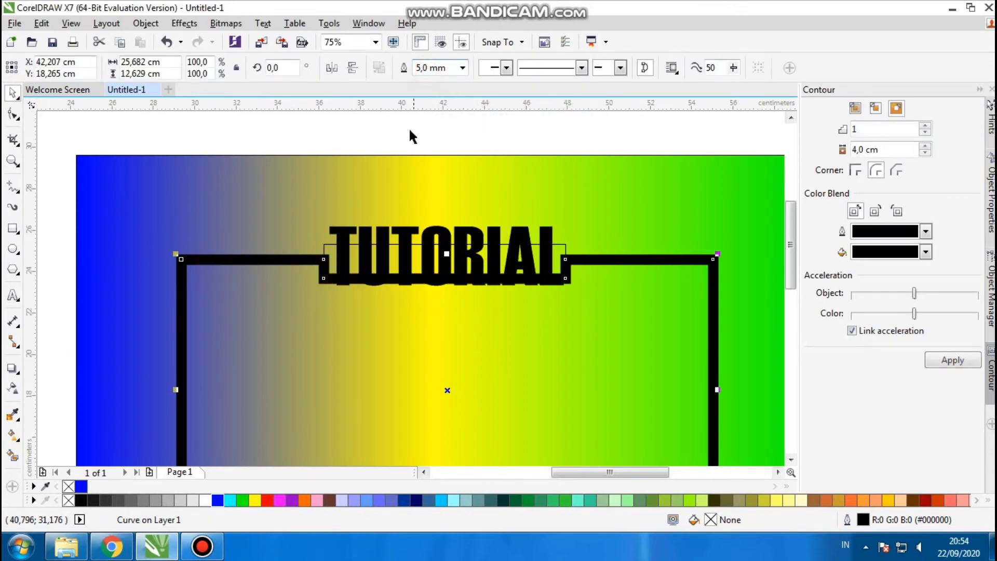
left_click(385, 139)
key("ctrl+z")
left_click(369, 150)
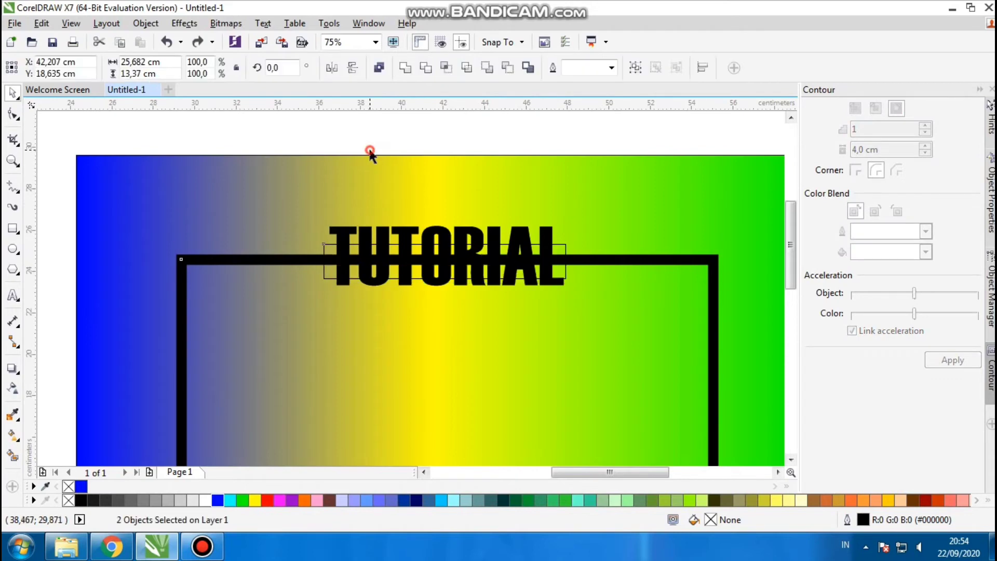
- Increase the small rectangle's height symmetrically to about 3.6 cm so it surrounds "TUTORIAL", and trim the black frame with it
left_click(338, 279)
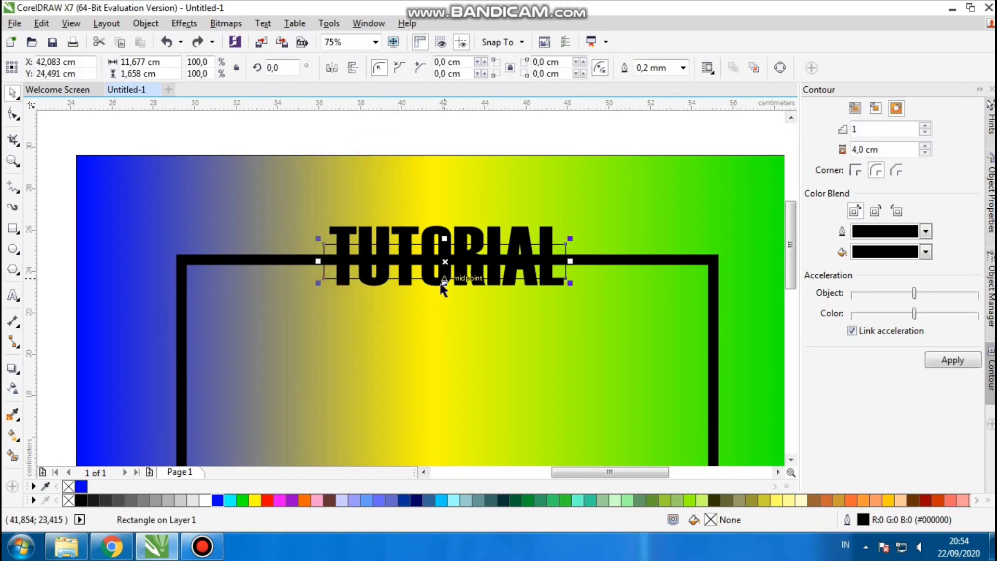
left_click_drag(442, 284, 434, 308)
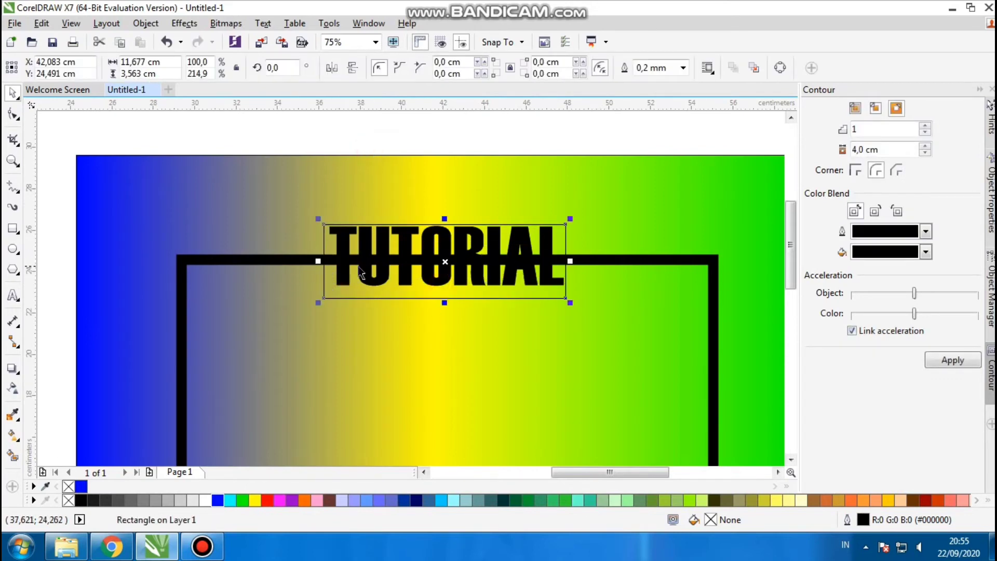
left_click_drag(318, 278, 333, 273)
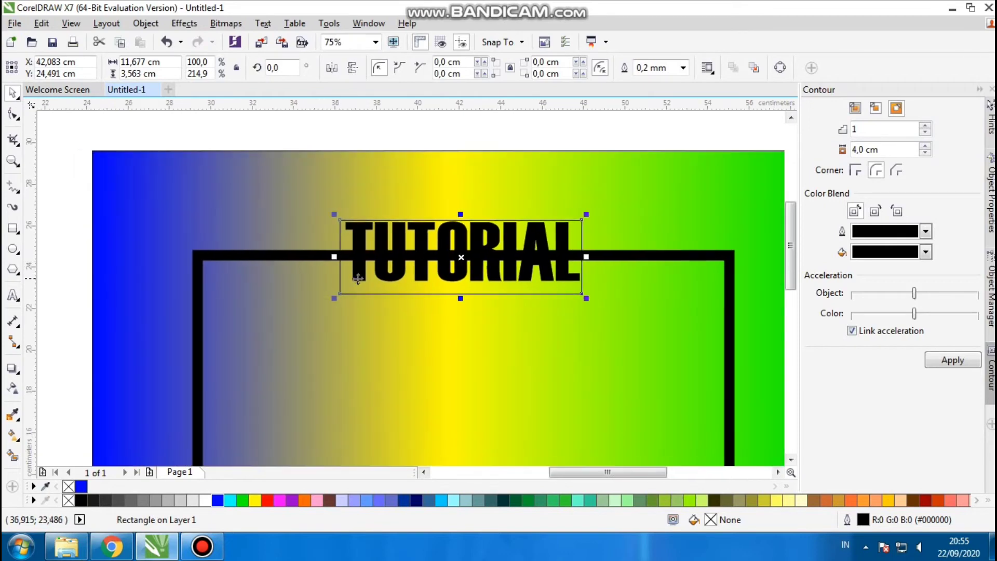
left_click(281, 257, "shift")
left_click(426, 69)
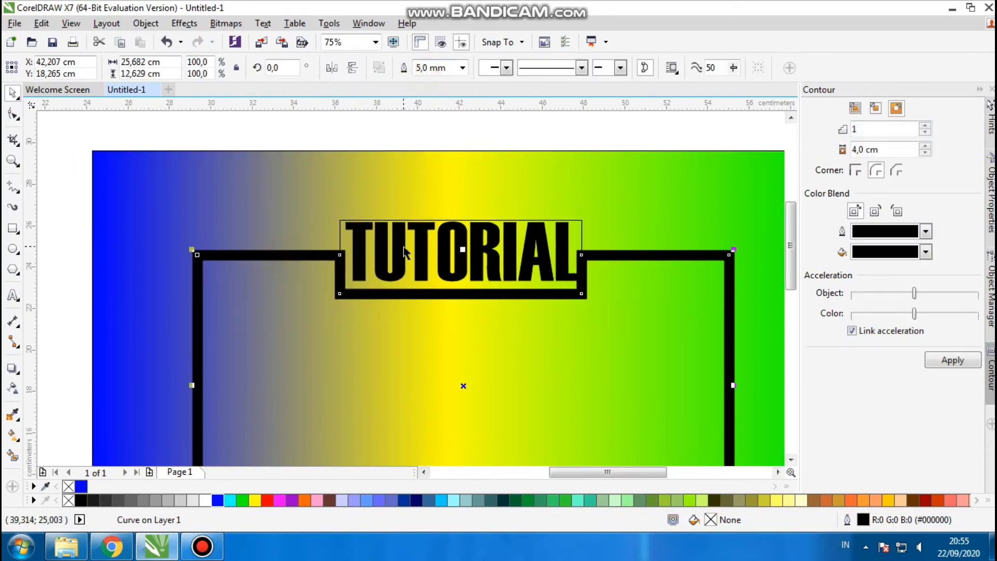
- Move the small rectangle above the black frame to check the notch, and undo both the move and the trim
scroll(405, 251, "down", 1)
left_click_drag(416, 263, 367, 262)
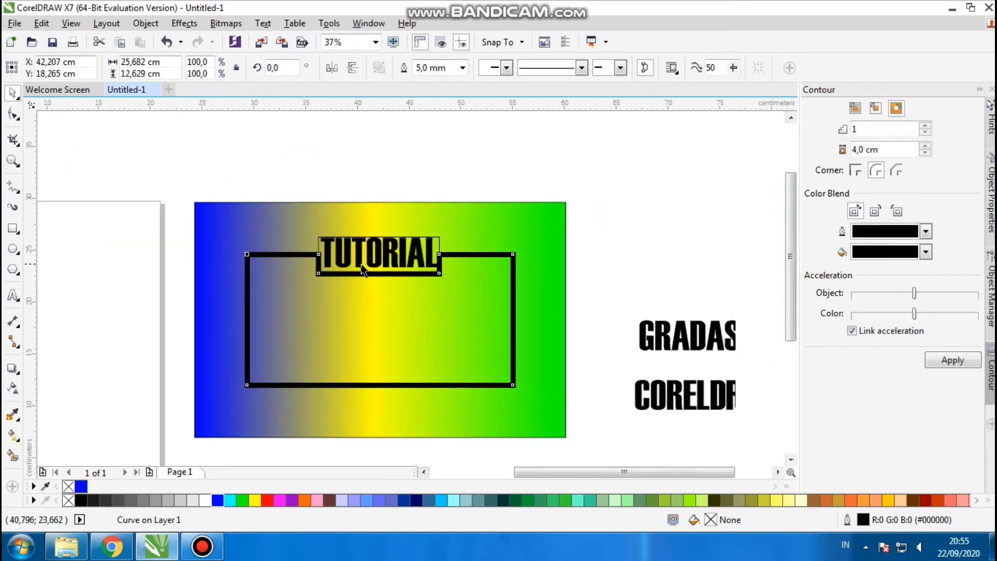
left_click(603, 223)
scroll(439, 254, "up", 2)
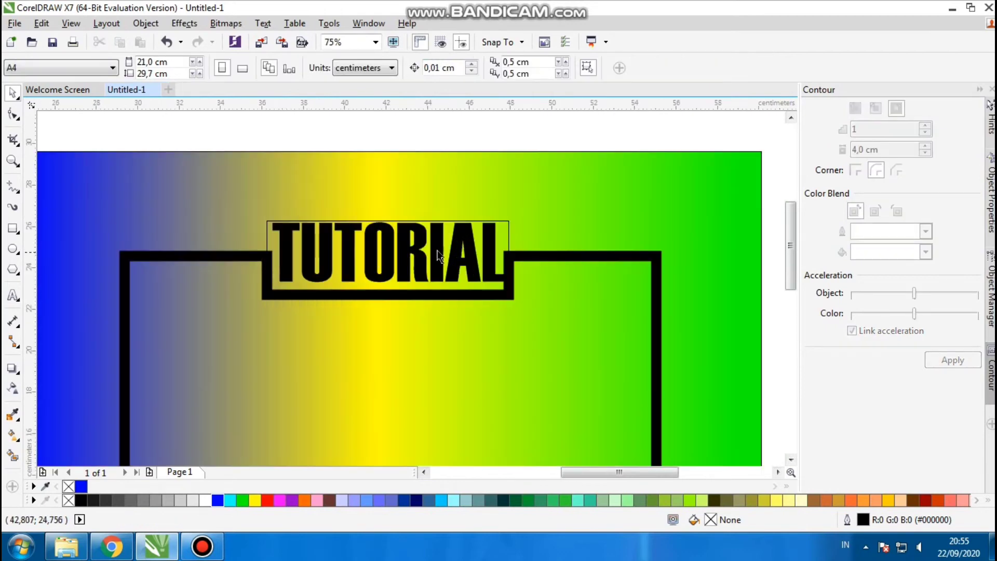
left_click(500, 228)
scroll(420, 258, "down", 1)
left_click_drag(404, 261, 422, 198)
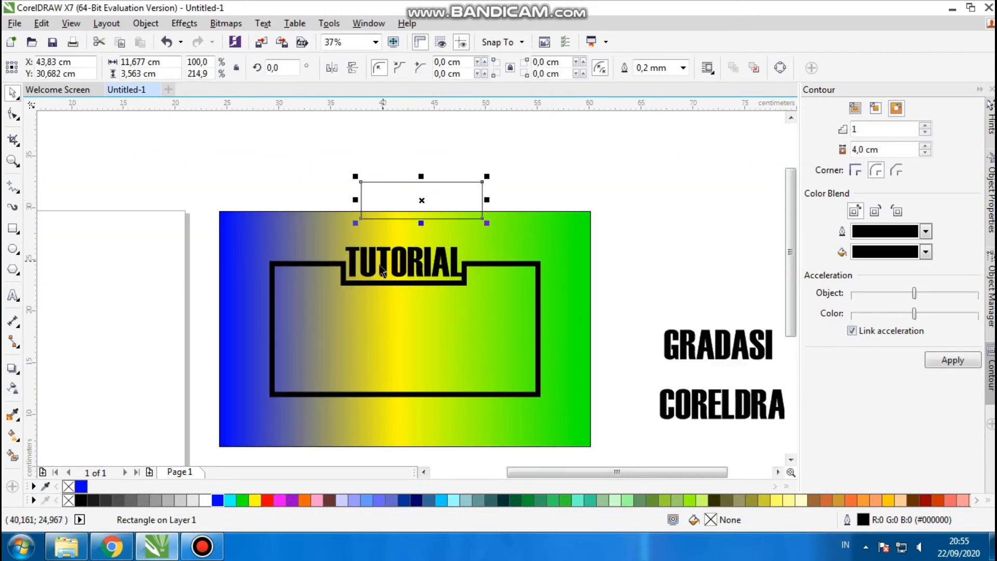
scroll(381, 271, "up", 2)
scroll(378, 284, "down", 2)
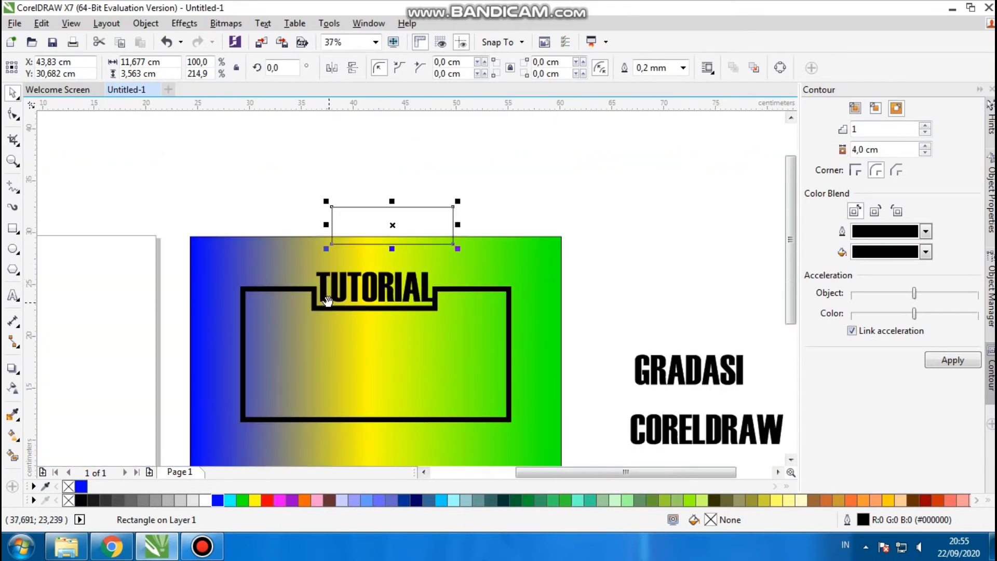
key("ctrl+z")
key("ctrl+z")
left_click(338, 191)
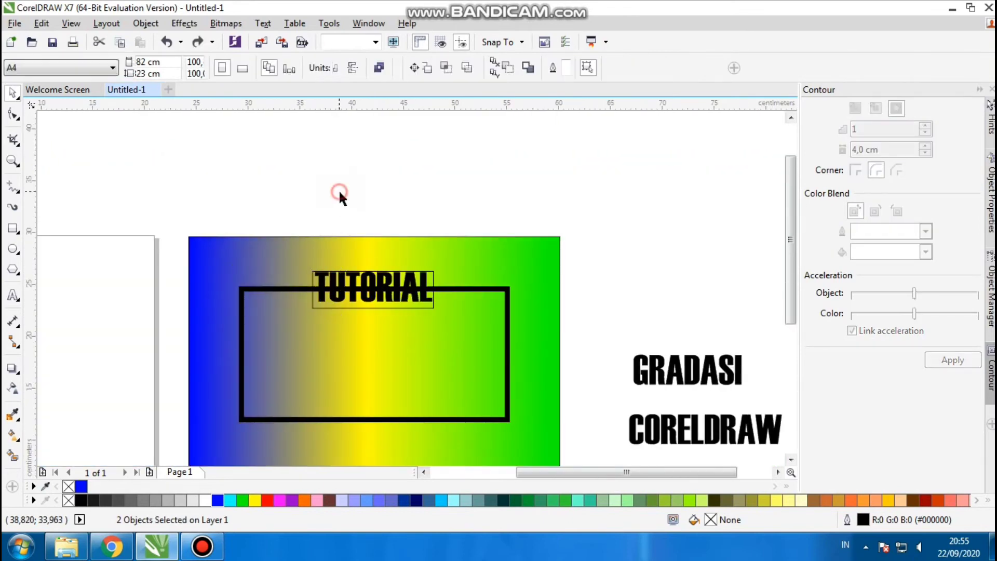
- Convert the black frame around the title area to curves
scroll(310, 280, "up", 1)
left_click(282, 298)
right_click(282, 298)
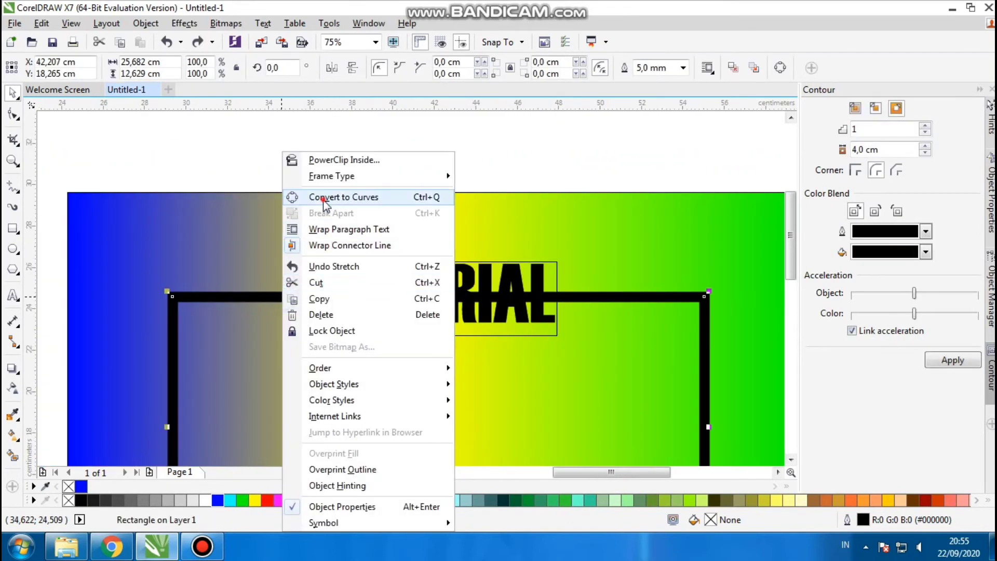
left_click(311, 196)
- Try to trim the curve-converted black frame with the small rectangle around "TUTORIAL", and undo the trim
left_click(319, 280)
left_click(245, 297, "shift")
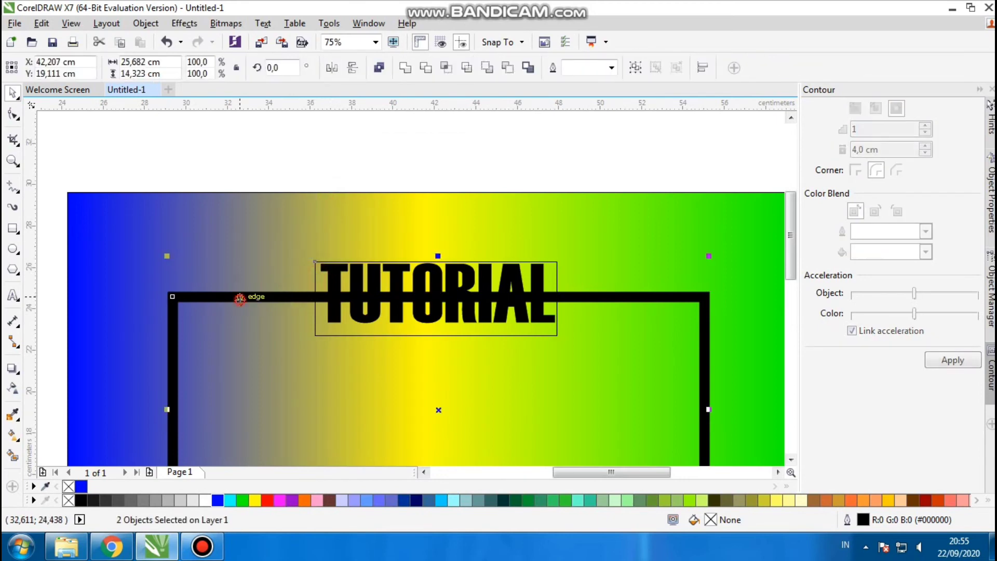
left_click(425, 67)
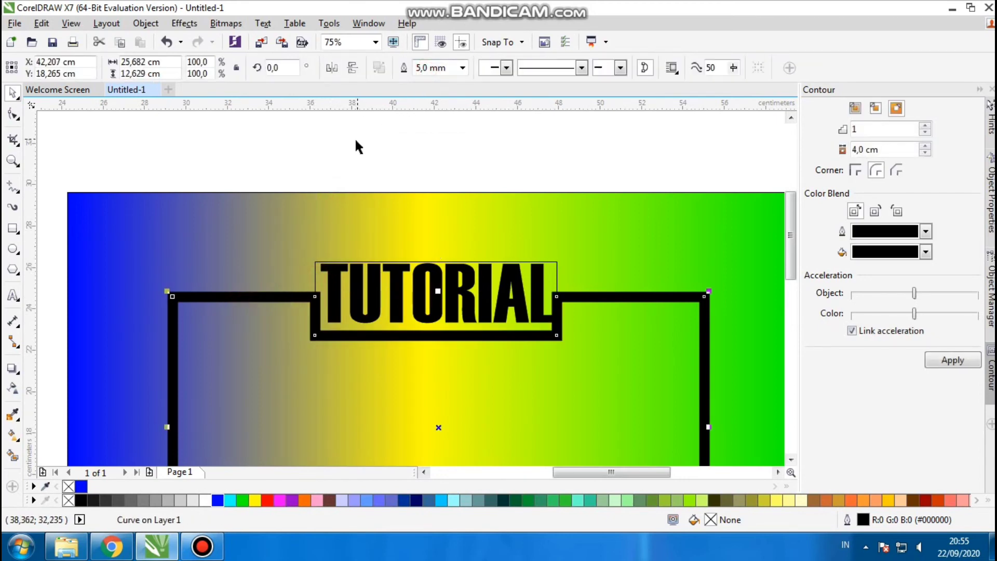
left_click(345, 147)
scroll(320, 234, "down", 4)
scroll(337, 273, "up", 4)
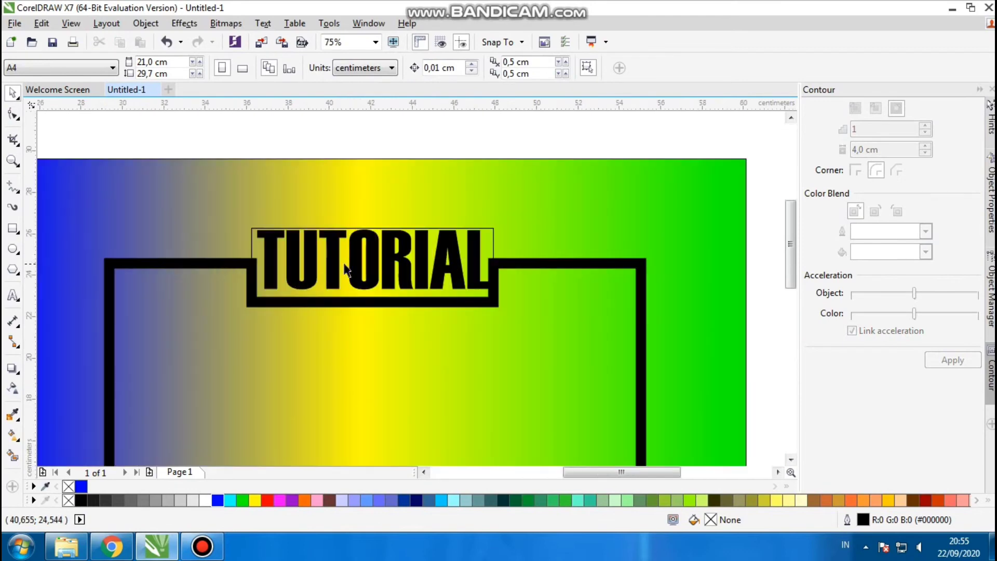
key("ctrl+z")
- Widen the small rectangle around "TUTORIAL" symmetrically to about 13.8 cm
left_click(409, 135)
left_click(490, 253)
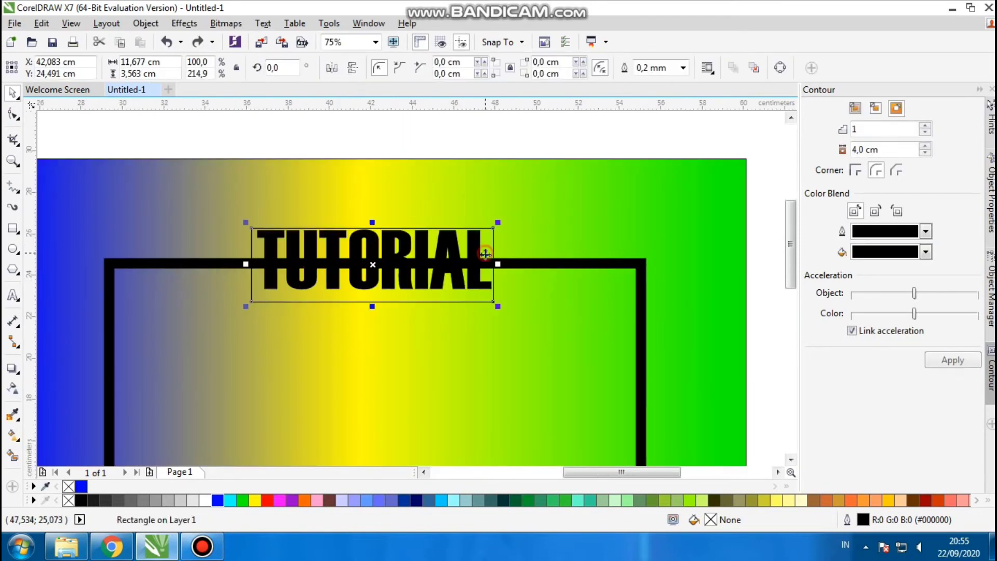
left_click_drag(497, 264, 517, 264)
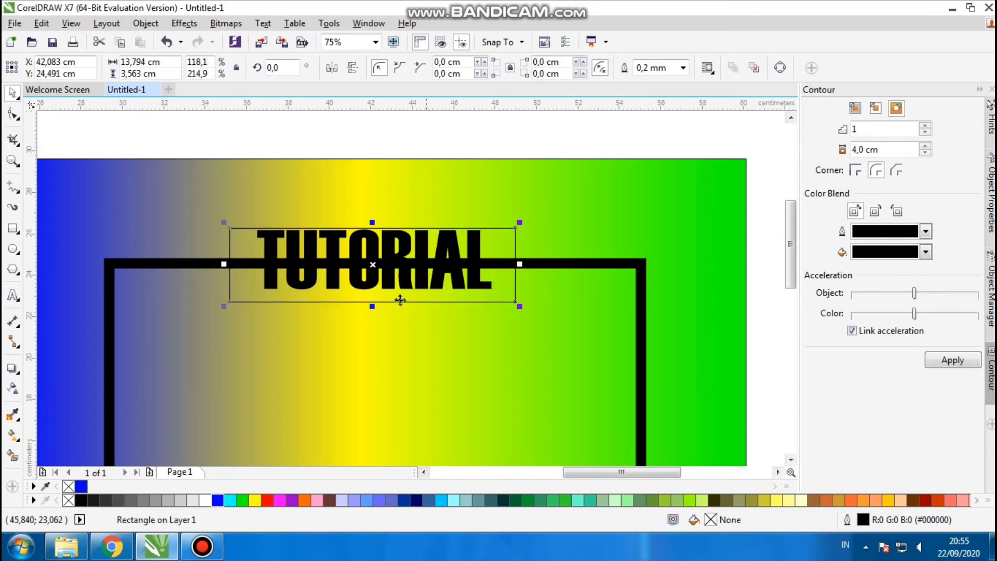
- Trim the black frame with the widened rectangle around "TUTORIAL", and delete that rectangle
left_click_drag(274, 298, 300, 233)
left_click(215, 197, "shift")
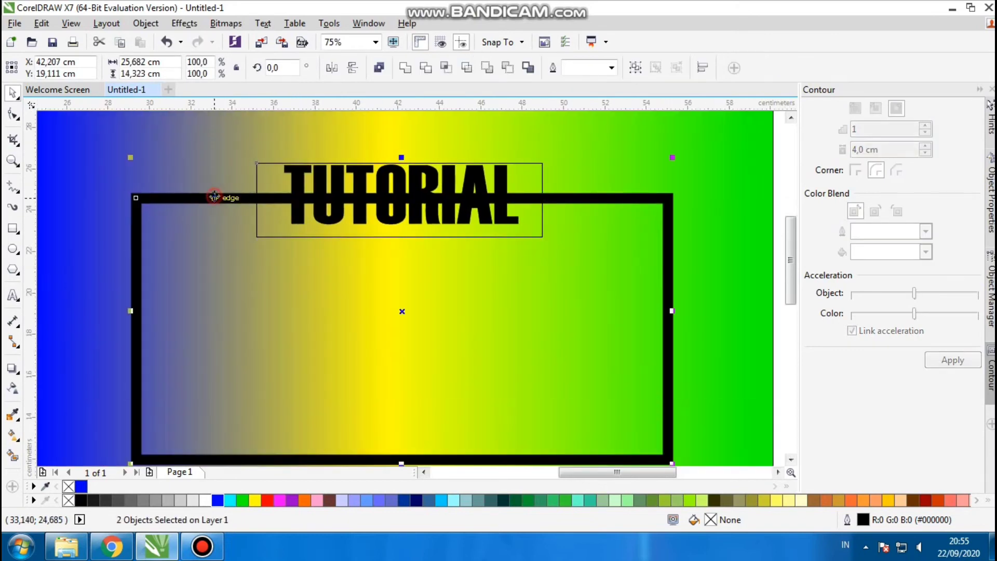
left_click_drag(367, 165, 403, 197)
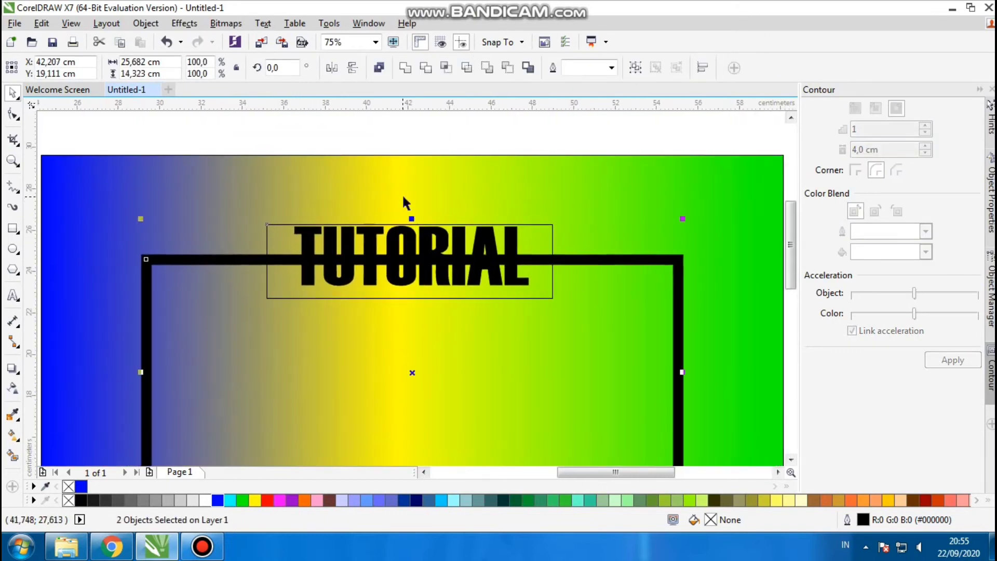
left_click(426, 69)
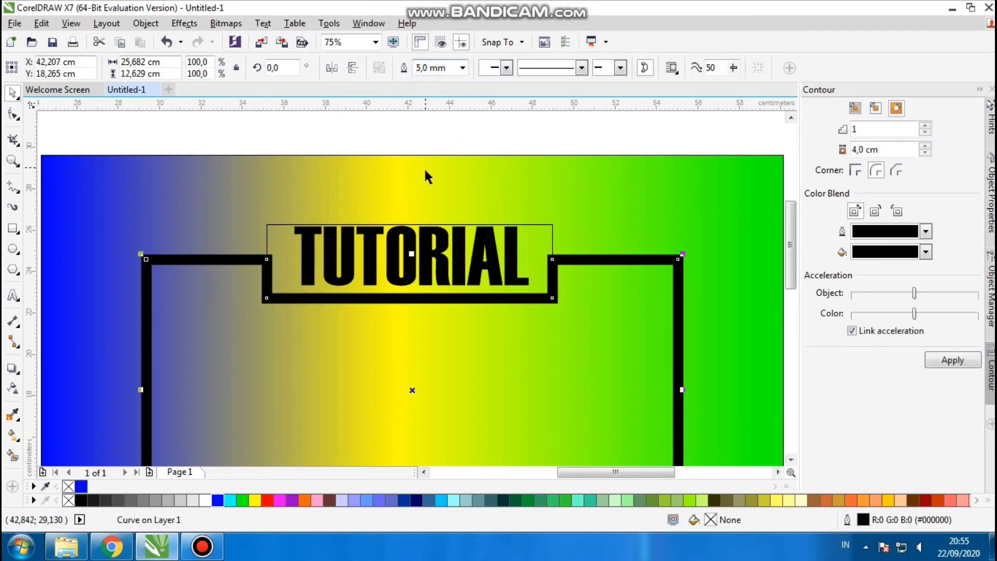
scroll(423, 184, "down", 2)
left_click(632, 205)
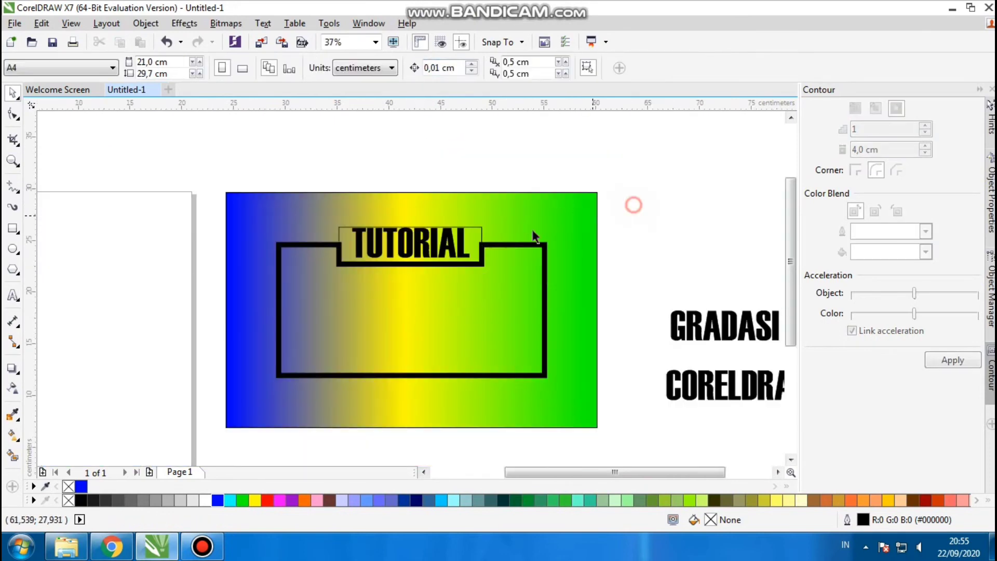
left_click(473, 234)
key("Delete")
- Place "GRADASI" inside the black frame, enlarge it to about 15.5 by 4.3 cm and centre it horizontally with the gradient rectangle
left_click_drag(447, 296, 385, 234)
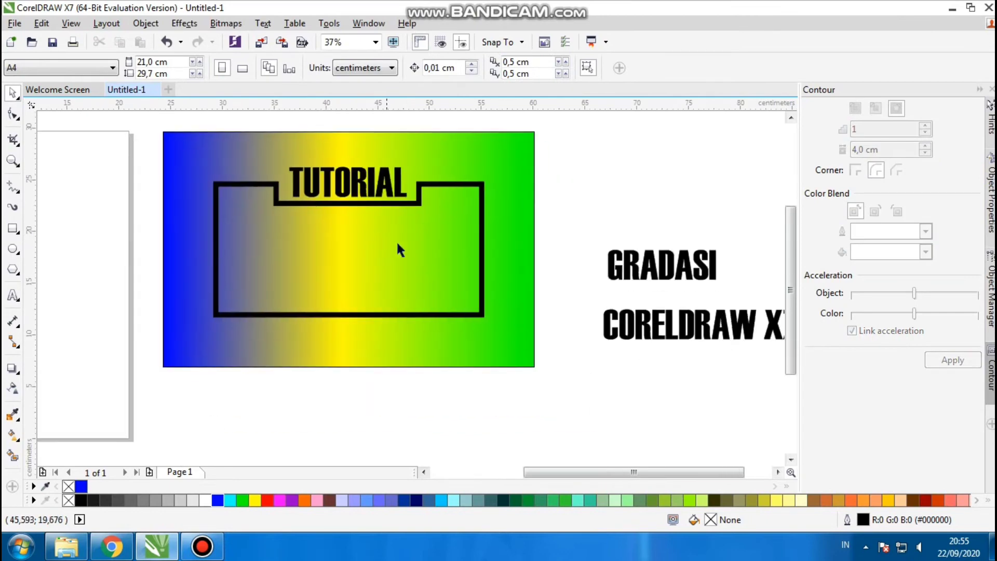
left_click_drag(623, 270, 305, 245)
left_click_drag(387, 263, 413, 281)
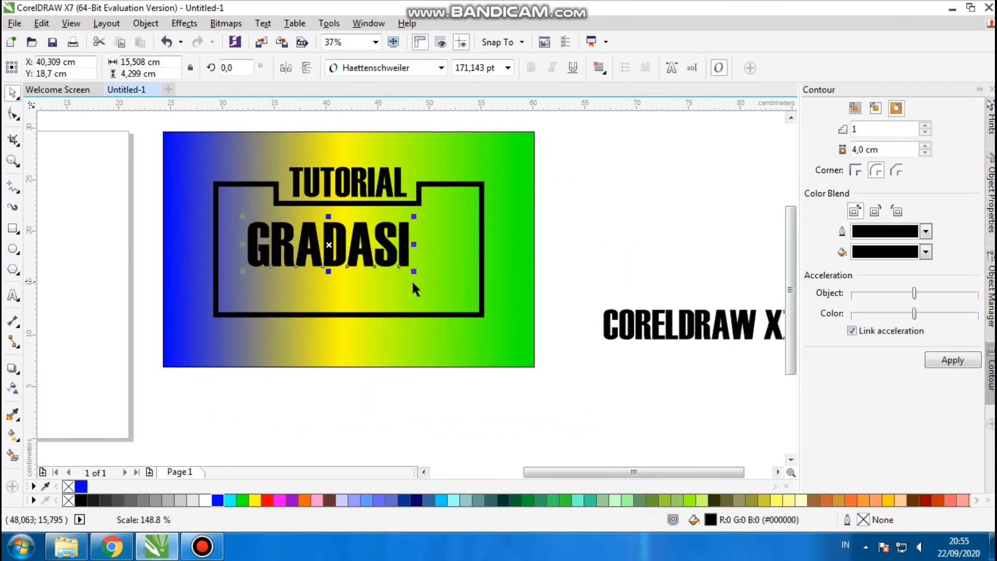
left_click(437, 281, "shift")
key("c")
left_click(584, 241)
- Move "CORELDRAW X7" below "GRADASI" inside the frame, shrink it to be narrower than "GRADASI" and centre it horizontally with the frame
left_click_drag(573, 281, 497, 247)
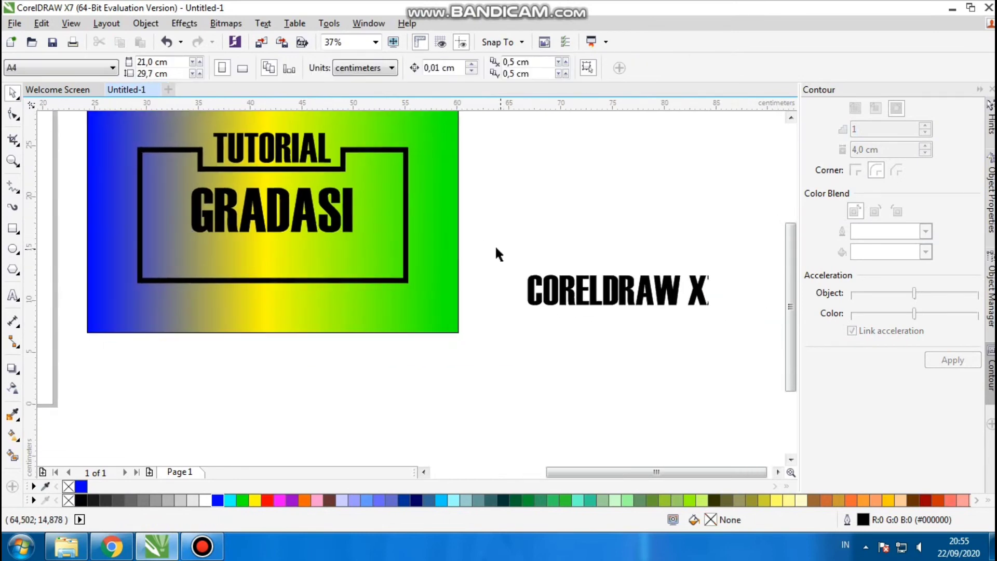
left_click(549, 288)
left_click_drag(567, 290, 216, 256)
scroll(298, 254, "up", 2)
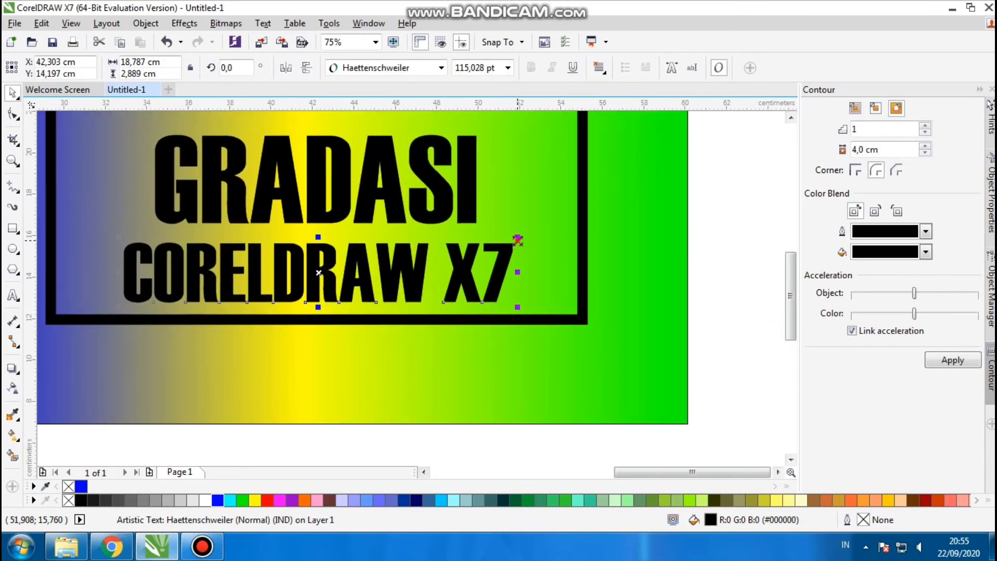
left_click_drag(517, 241, 503, 250)
left_click(509, 253, "shift")
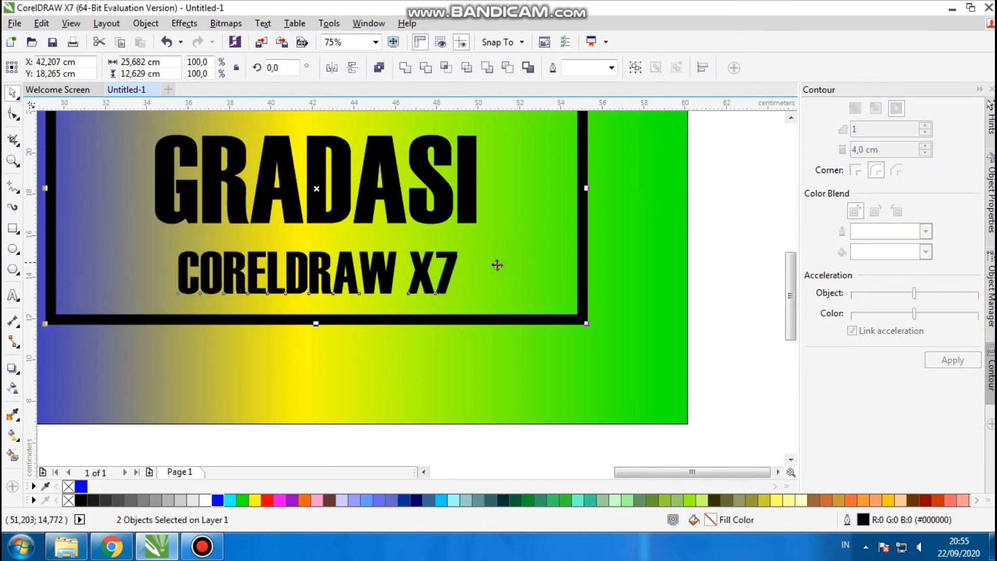
scroll(497, 264, "down", 4)
left_click(565, 235)
- Examine the layout of the three title lines and the notched frame on the gradient rectangle
left_click_drag(343, 322, 309, 346)
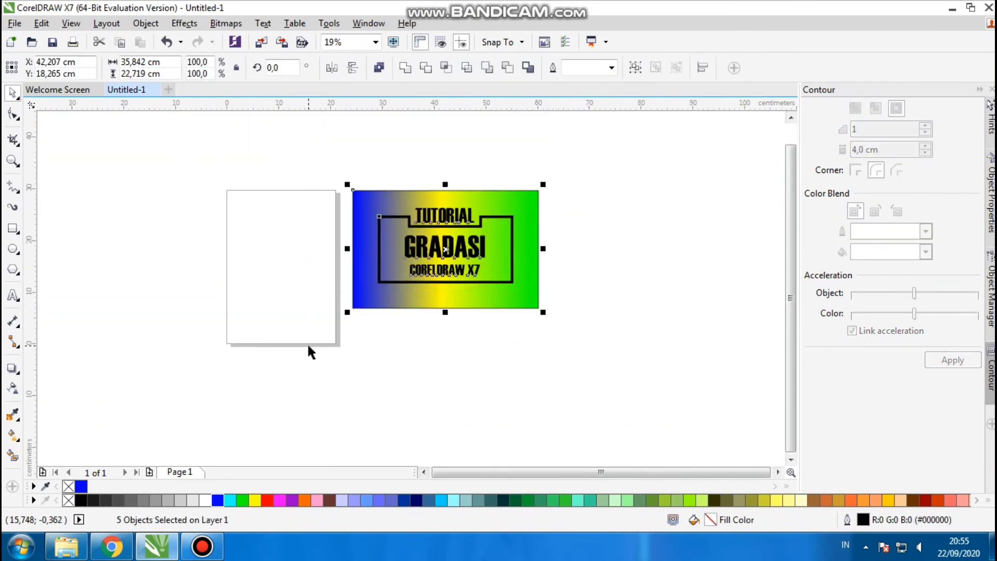
left_click(401, 364)
scroll(407, 349, "up", 2)
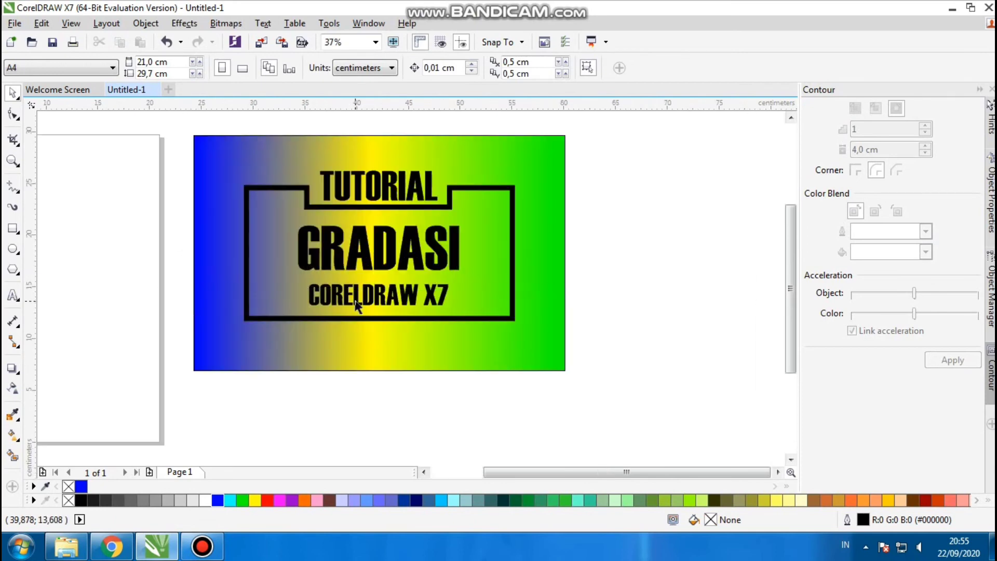
scroll(347, 338, "up", 1)
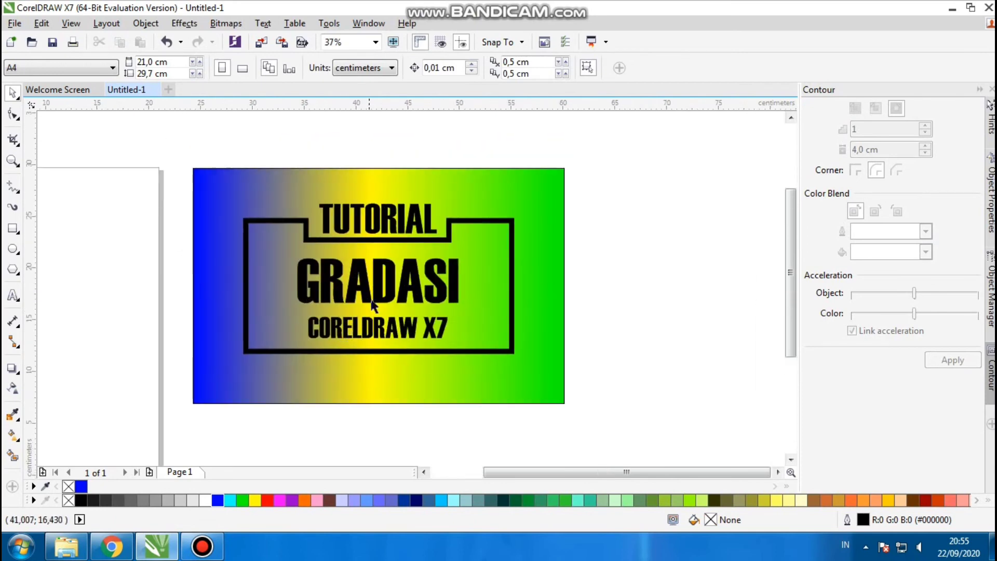
left_click_drag(368, 289, 357, 296)
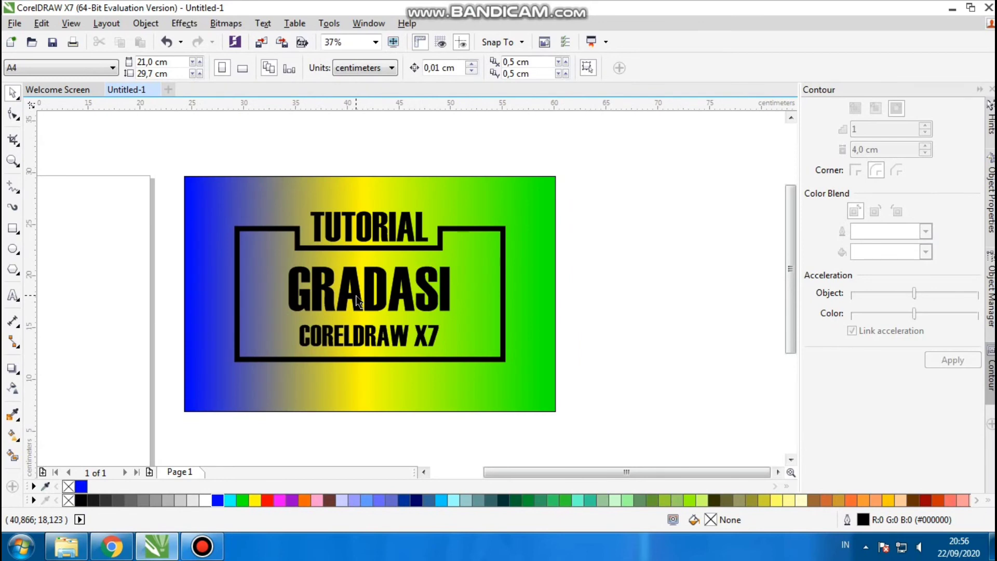
scroll(377, 284, "up", 4)
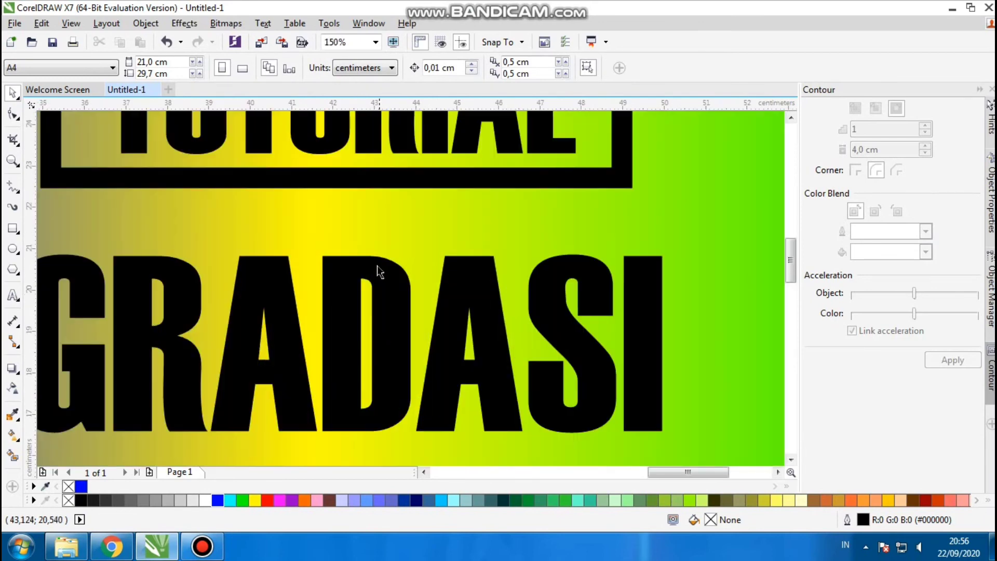
scroll(413, 352, "down", 4)
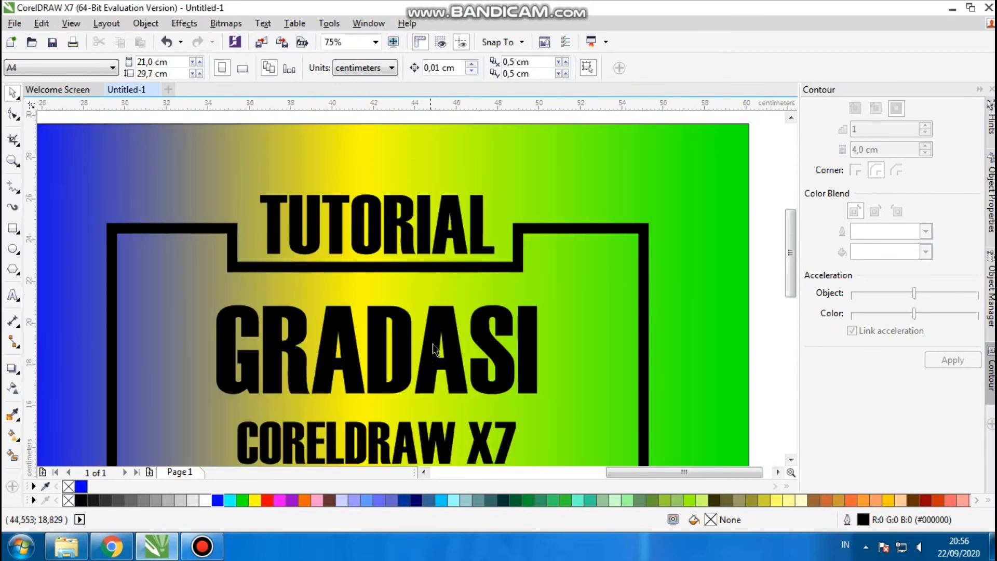
right_click(583, 276)
left_click(577, 229)
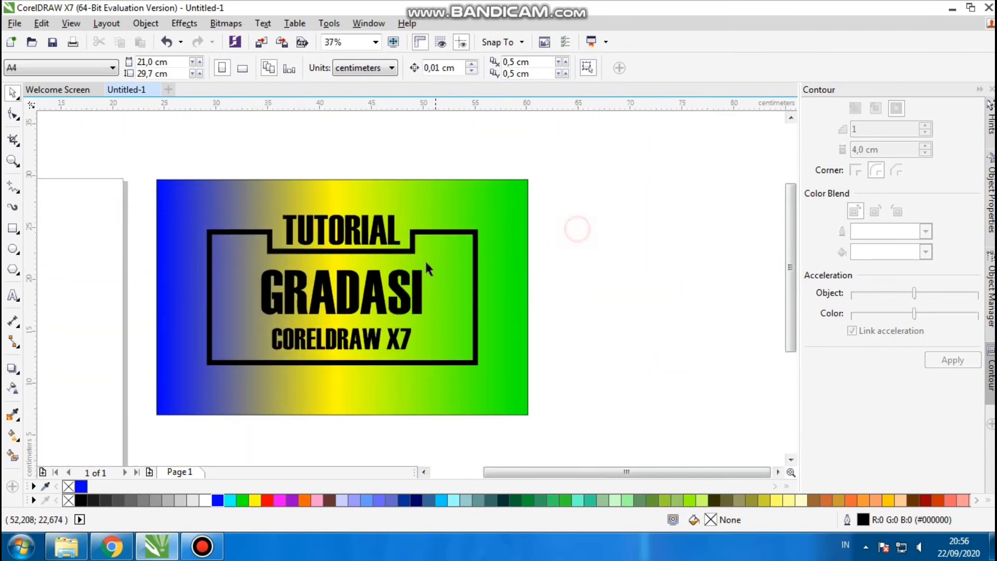
scroll(379, 291, "up", 1)
left_click(379, 291)
left_click_drag(439, 295, 426, 295)
scroll(405, 285, "down", 2)
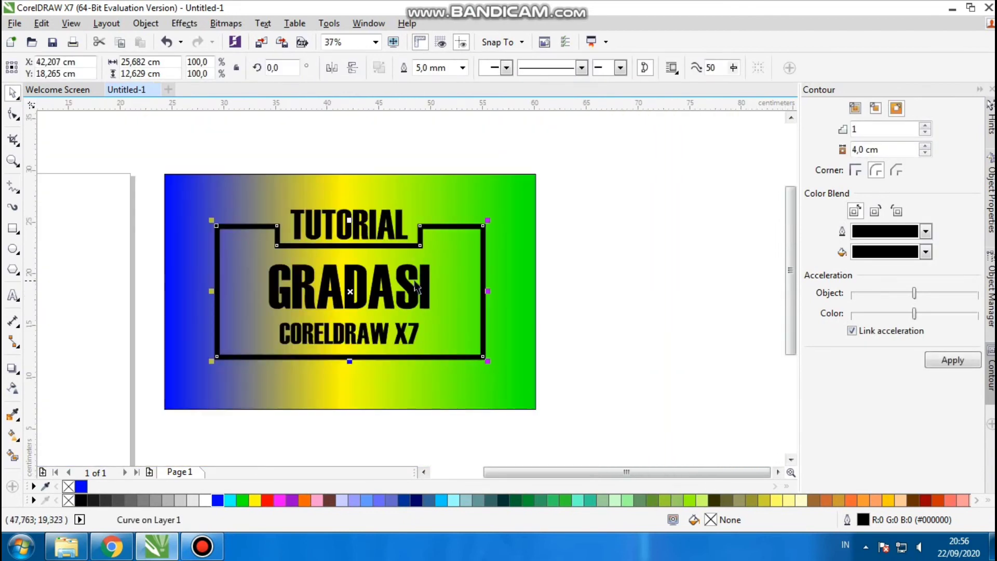
left_click(596, 261)
left_click_drag(602, 241, 232, 378)
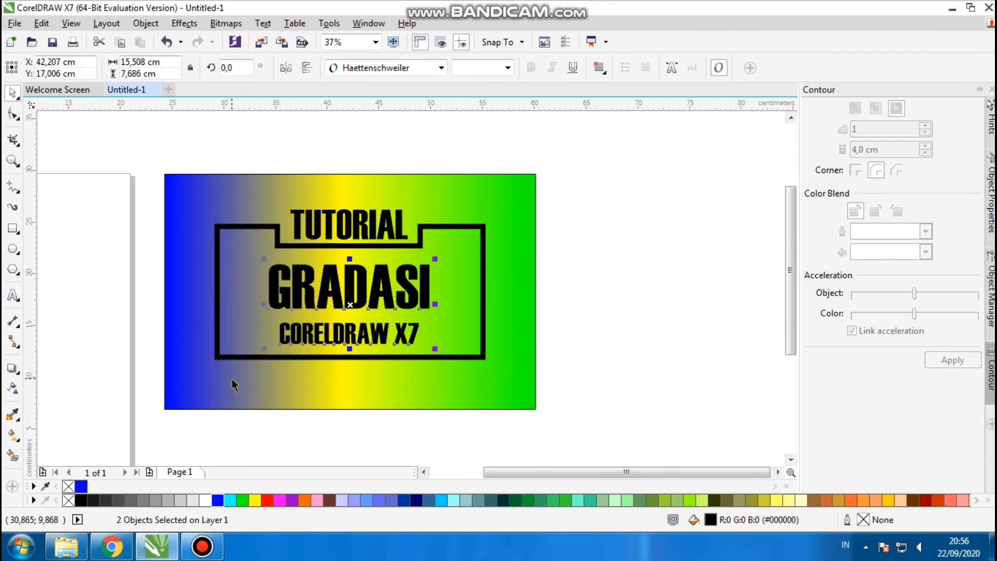
left_click(601, 249)
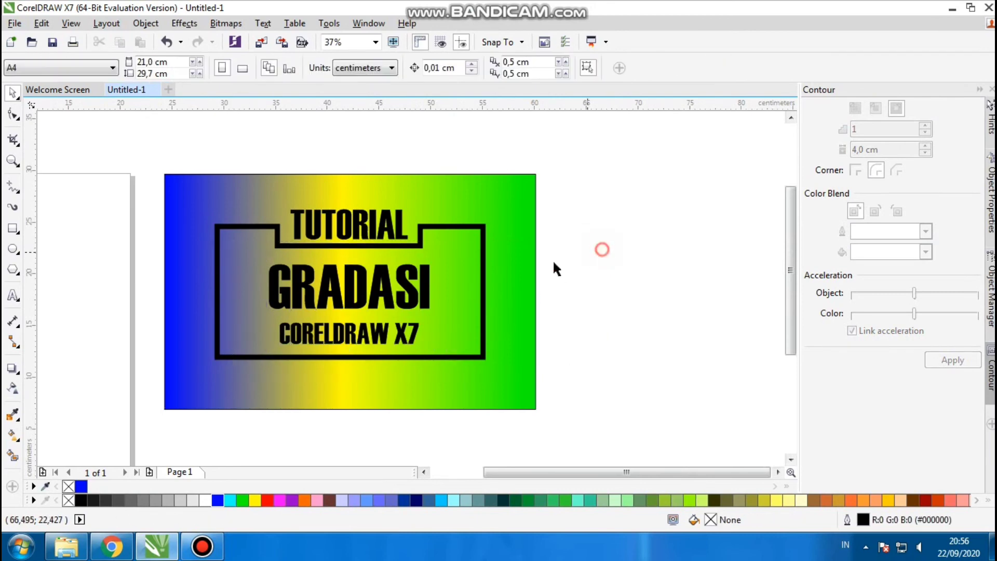
- Apply a one-step outside contour with white fill and a 4,0 cm offset to "GRADASI"
scroll(410, 293, "up", 2)
left_click(404, 286)
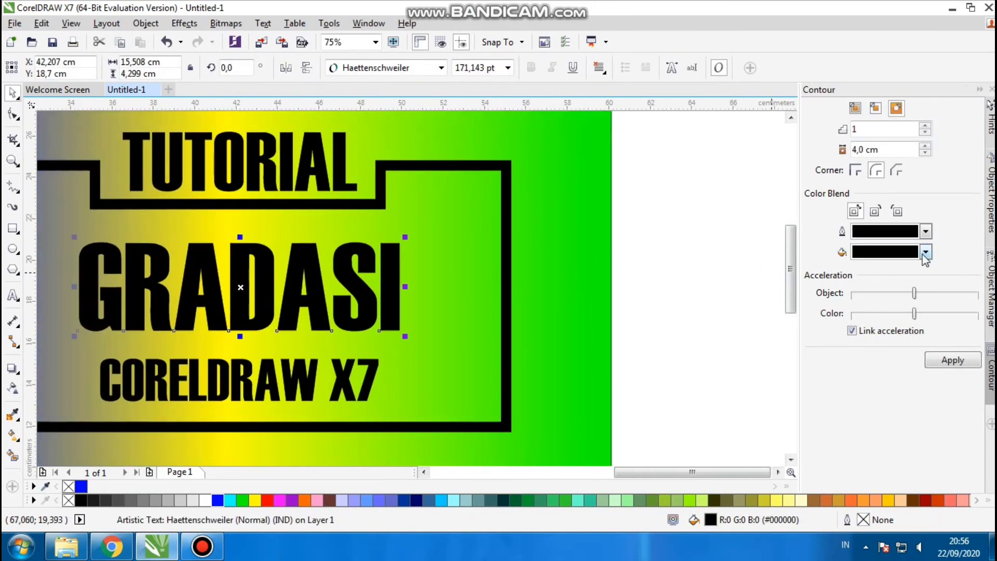
left_click(925, 252)
left_click(905, 279)
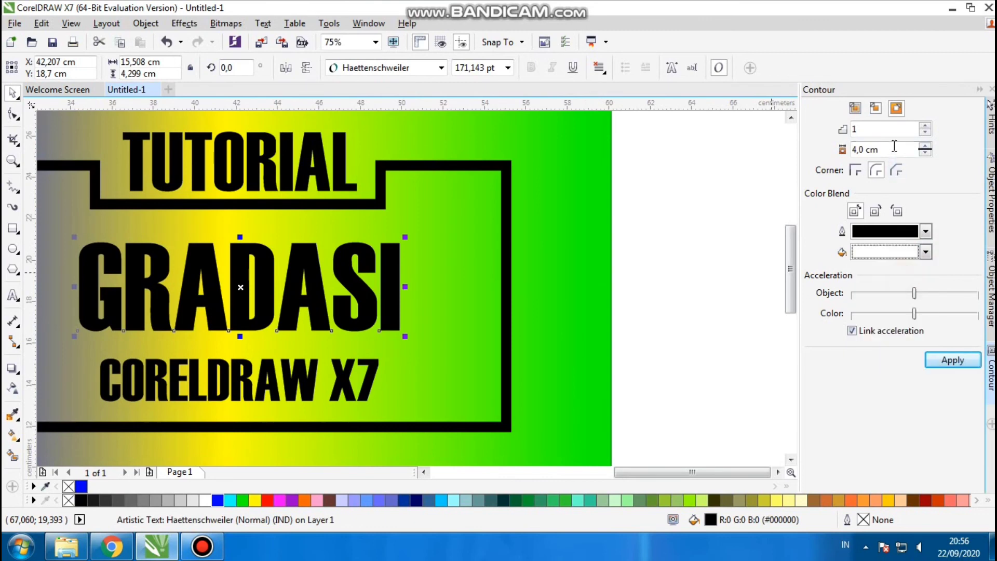
left_click(942, 361)
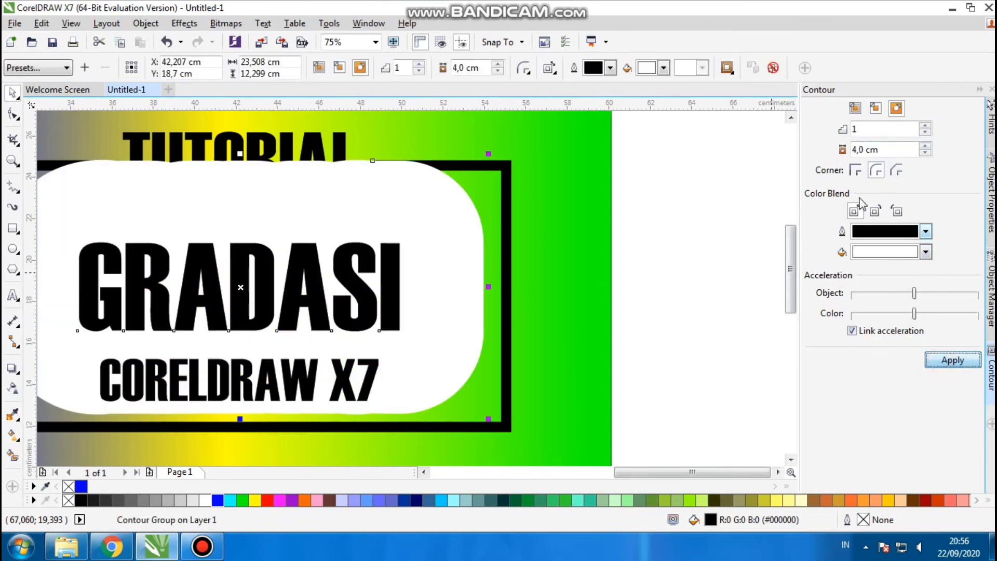
- Set the contour offset around "GRADASI" to 0,3 cm and apply it
double_click(890, 150)
type("0")
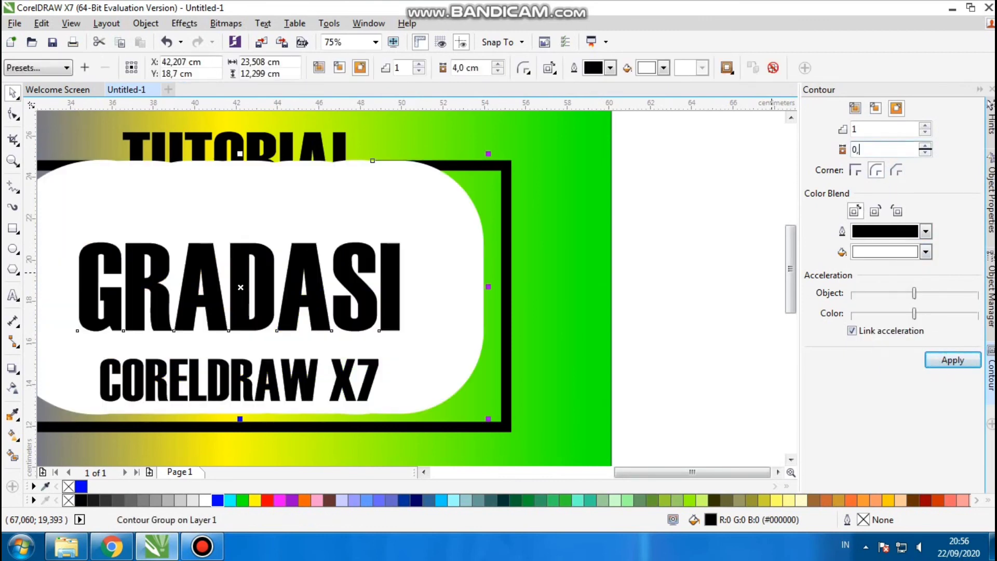
type(",3")
key("Return")
left_click(730, 227)
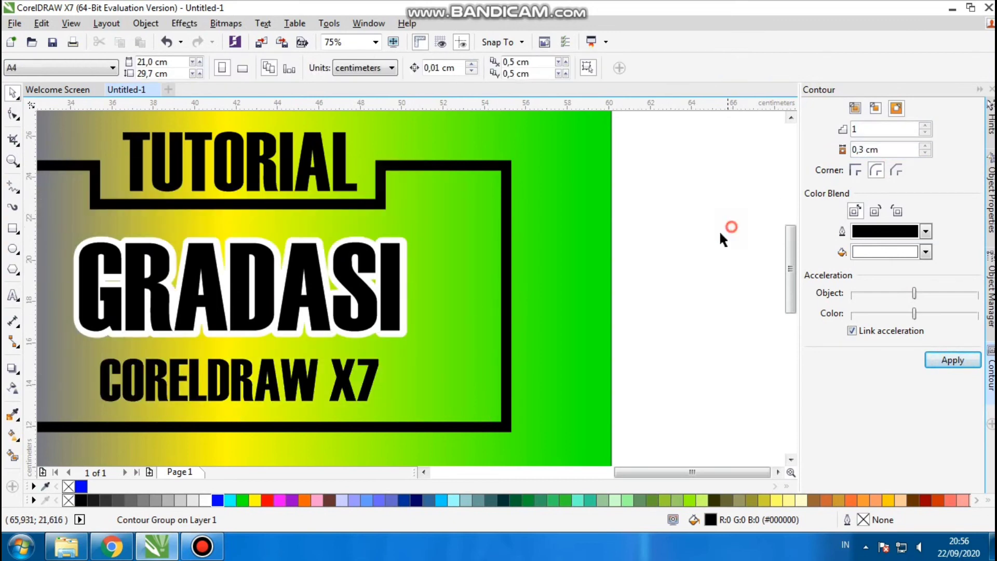
- Apply a one-step outside contour with white fill and a 0,2 cm offset to "CORELDRAW X7"
left_click_drag(366, 316, 414, 294)
left_click(350, 365)
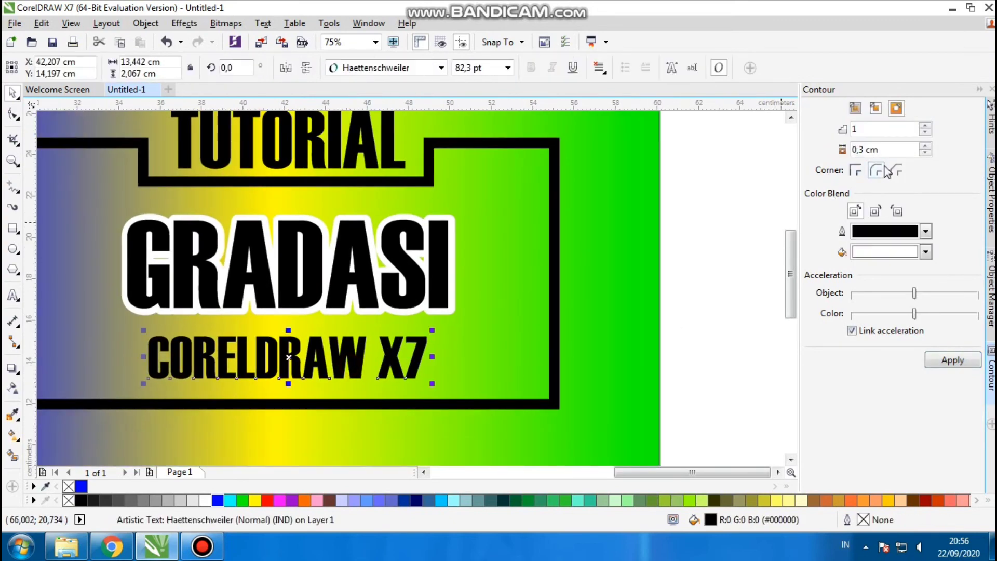
left_click_drag(888, 149, 786, 189)
type("0,")
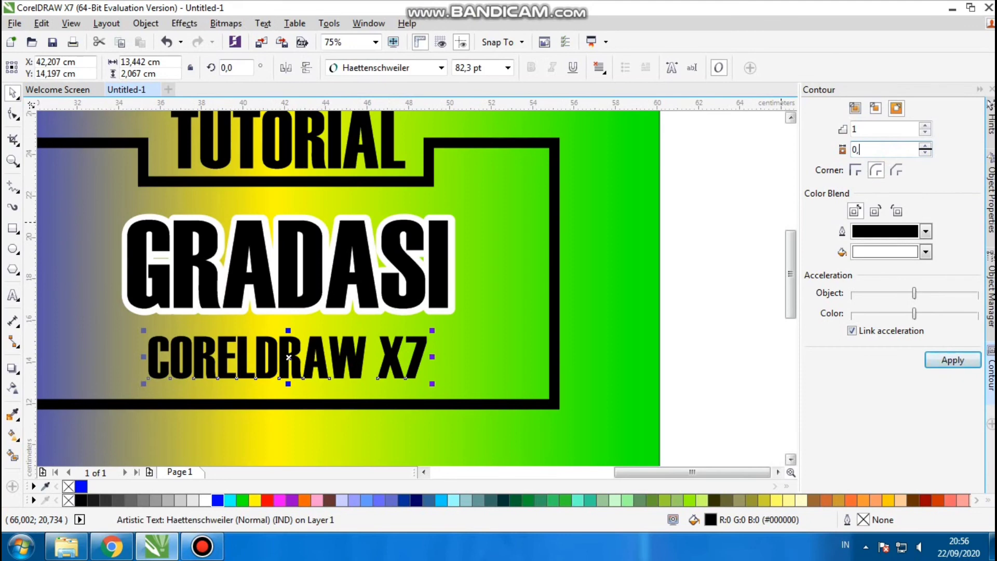
type("2")
key("Return")
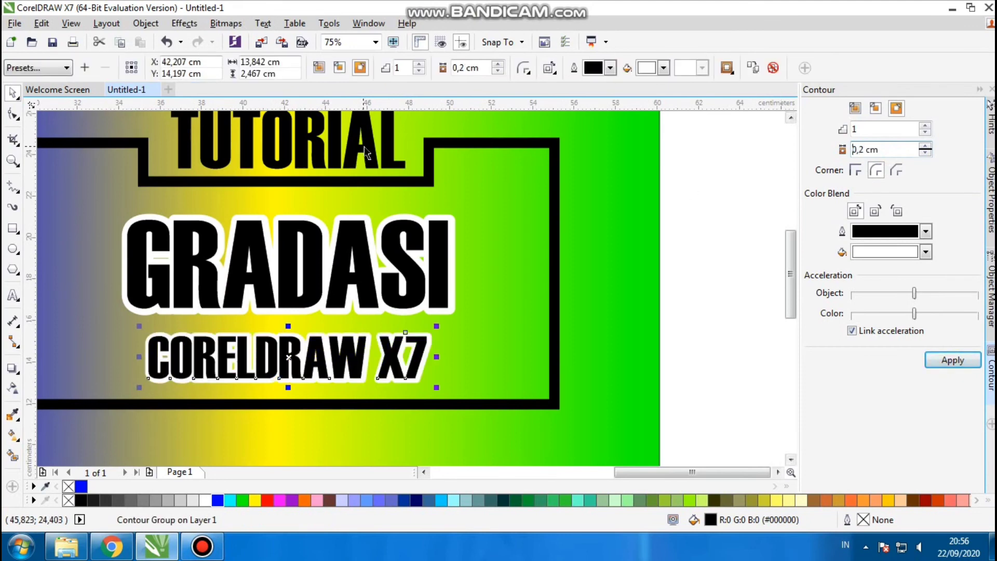
- Apply the same white outside contour with a 0,2 cm offset to "TUTORIAL" and clear the selection
left_click(366, 152)
left_click(952, 359)
right_click(726, 209)
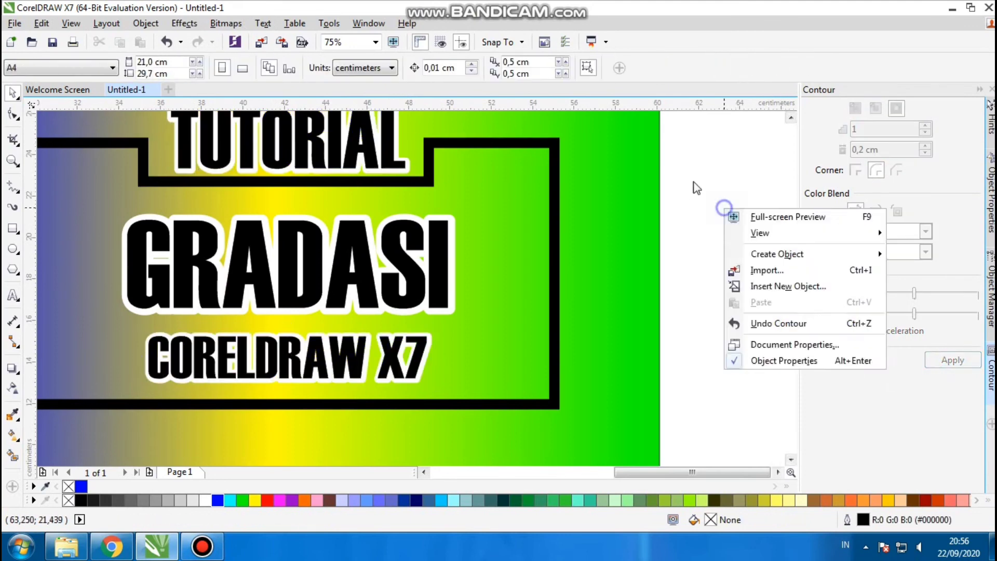
left_click(694, 185)
- Examine the finished gradient rectangle with its notched frame and three contoured title lines, both close up and as a whole
scroll(515, 246, "down", 2)
left_click_drag(458, 258, 448, 283)
scroll(470, 239, "up", 1)
left_click_drag(480, 252, 460, 232)
scroll(439, 250, "up", 1)
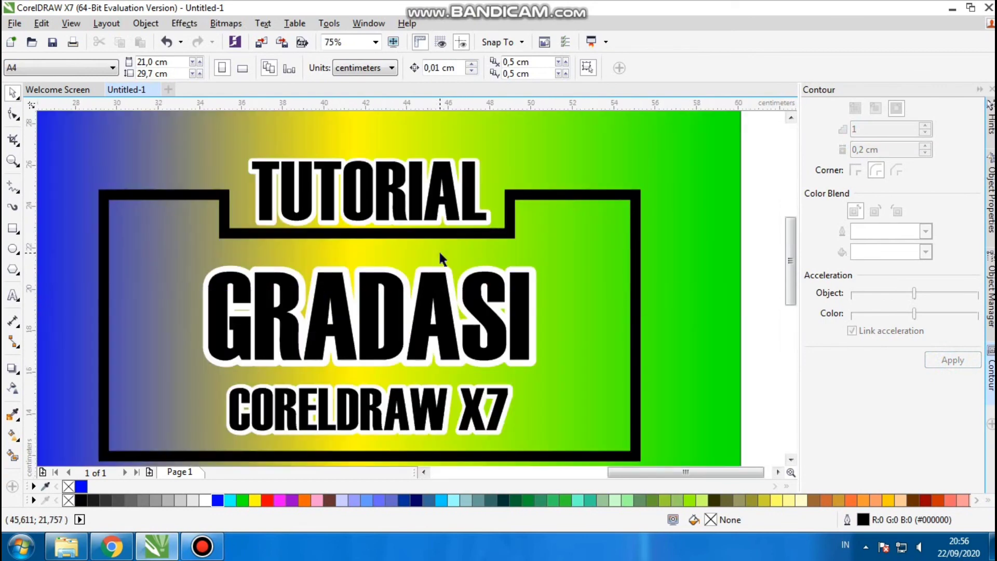
scroll(438, 249, "down", 1)
left_click_drag(422, 268, 384, 280)
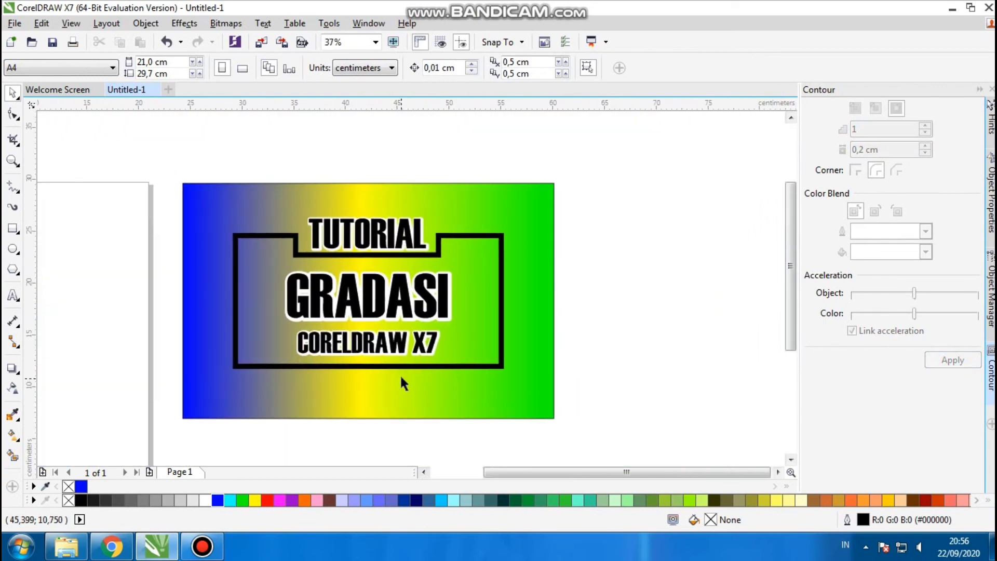
left_click_drag(378, 374, 425, 372)
left_click_drag(383, 331, 369, 347)
right_click(644, 303)
left_click(619, 238)
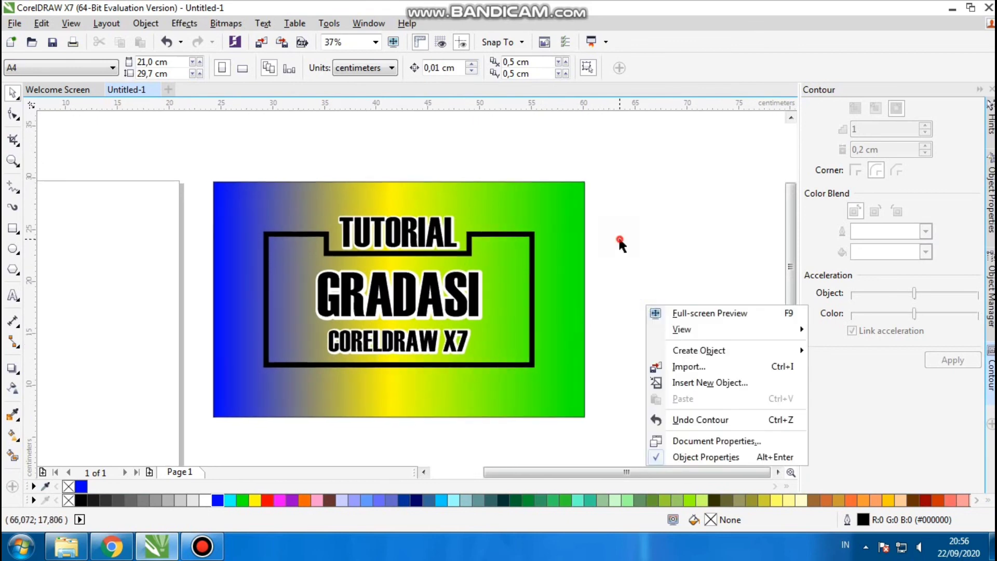
left_click_drag(593, 260, 564, 260)
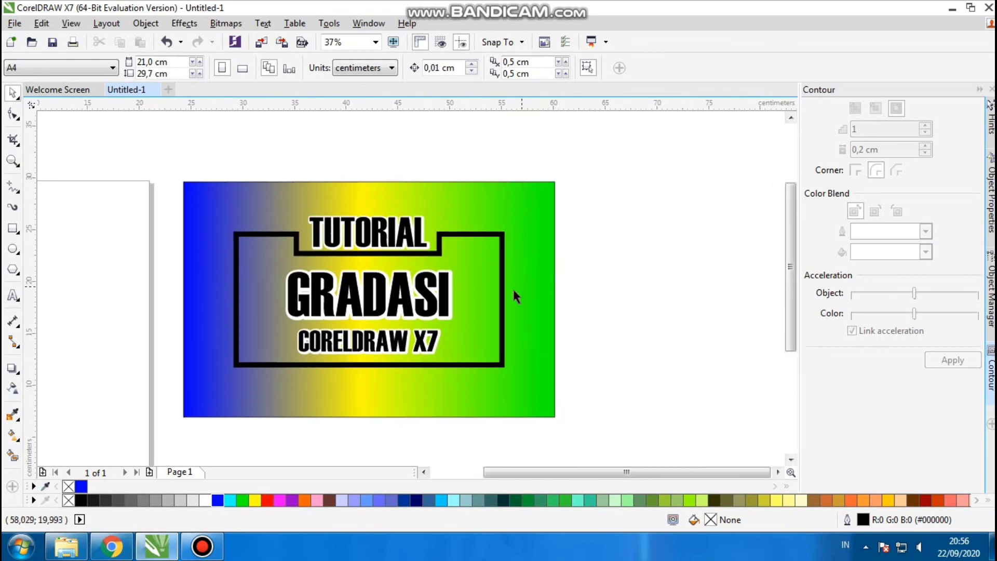
left_click_drag(408, 304, 376, 285)
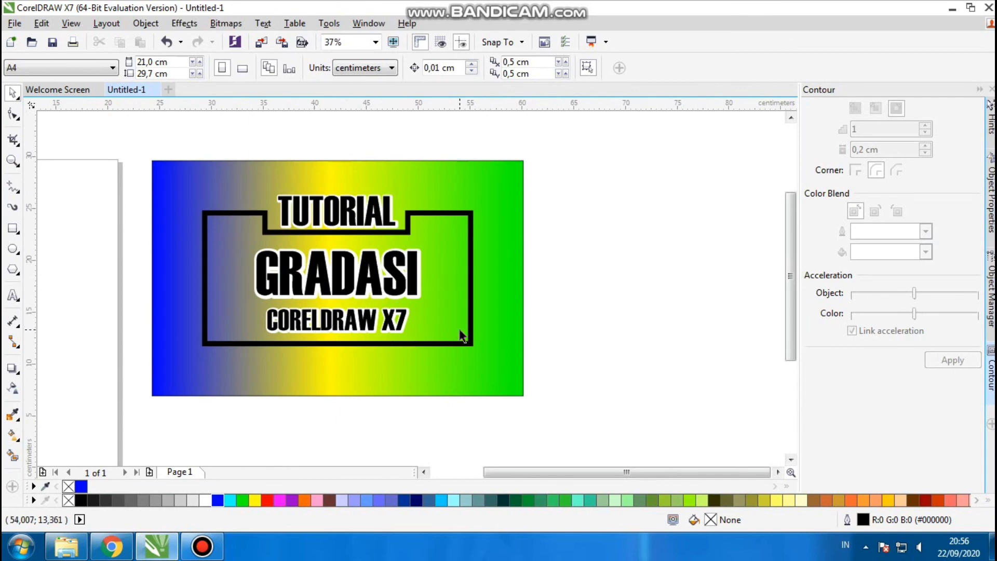
left_click_drag(460, 331, 438, 341)
scroll(242, 307, "up", 1)
scroll(241, 308, "down", 1)
left_click_drag(242, 307, 326, 319)
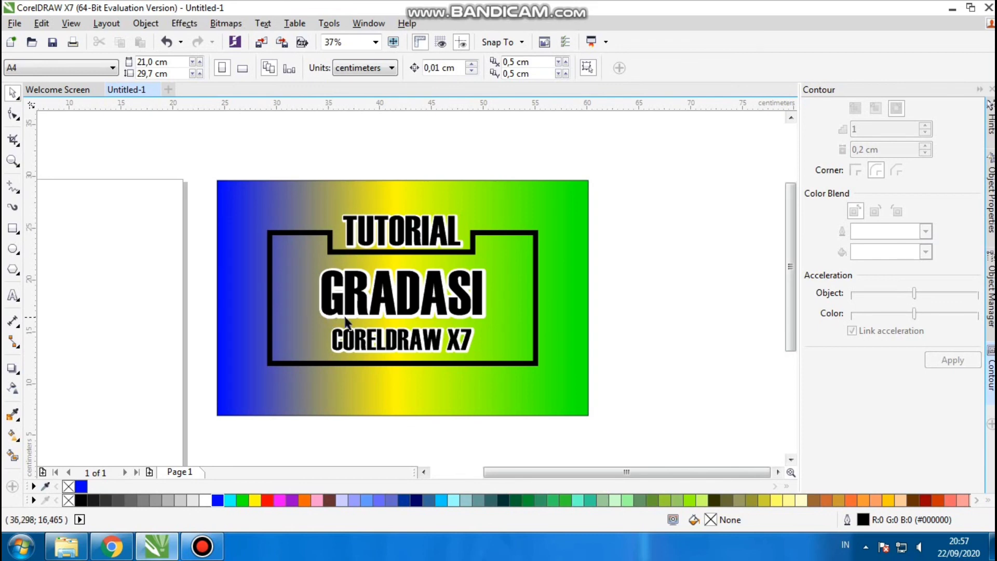
left_click(202, 546)
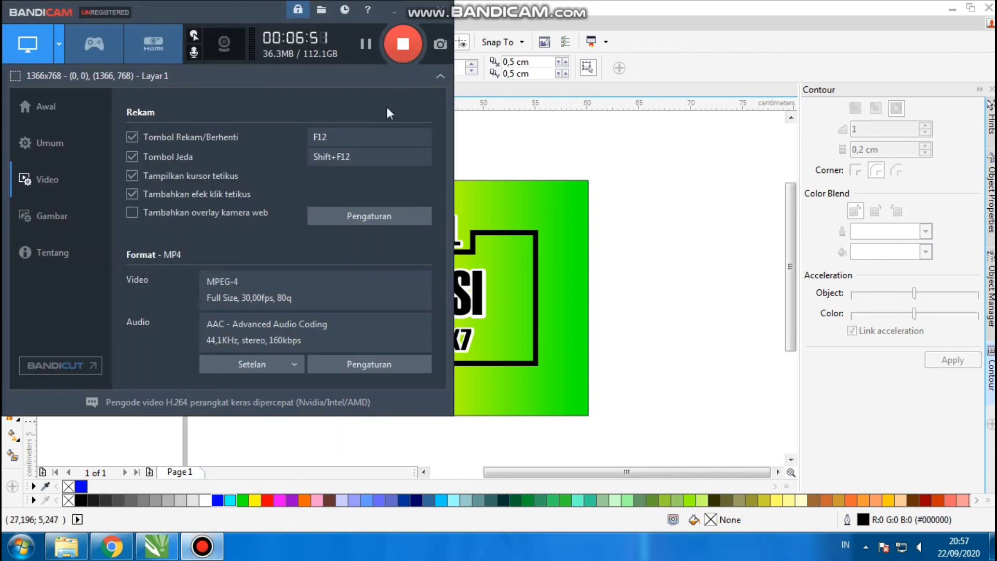